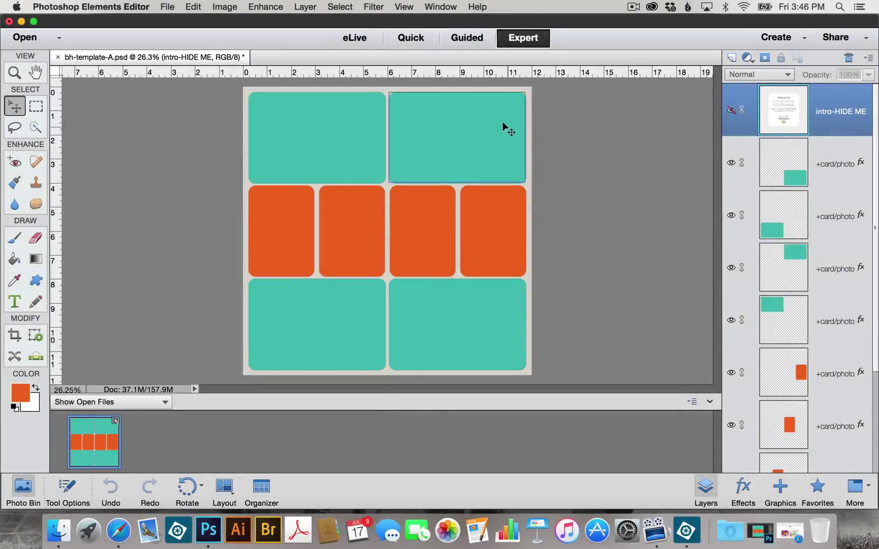
# Select the upper-right teal placeholder in the template and open the photo DSC_2201.jpg from the Template Tutorial folder
pyautogui.click(502, 121)
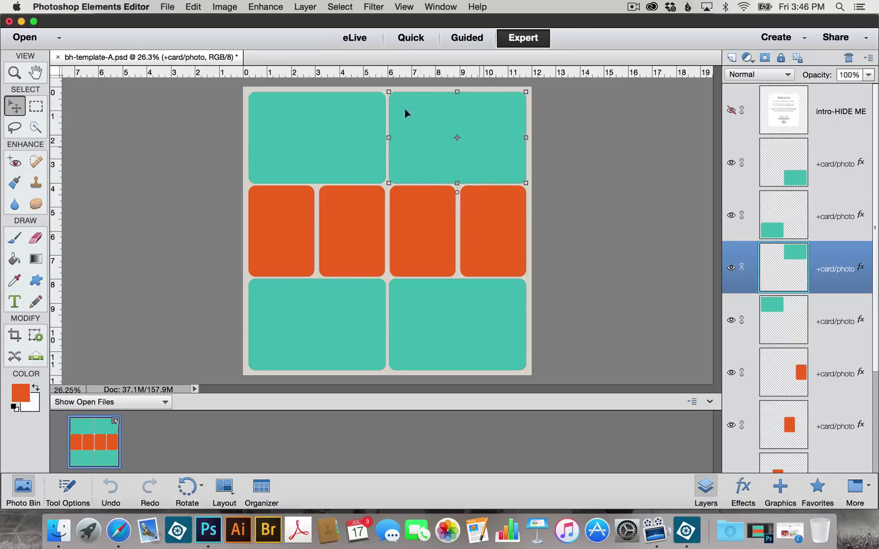
pyautogui.click(172, 7)
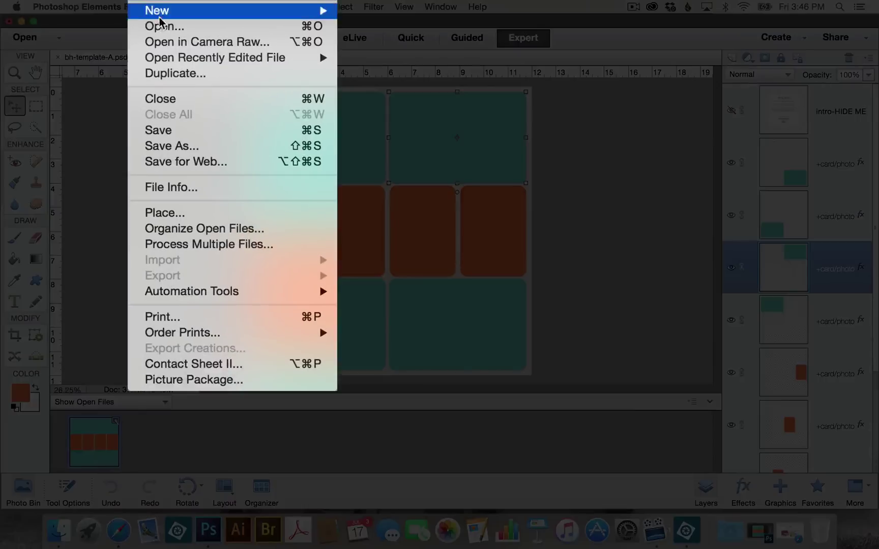
pyautogui.click(183, 31)
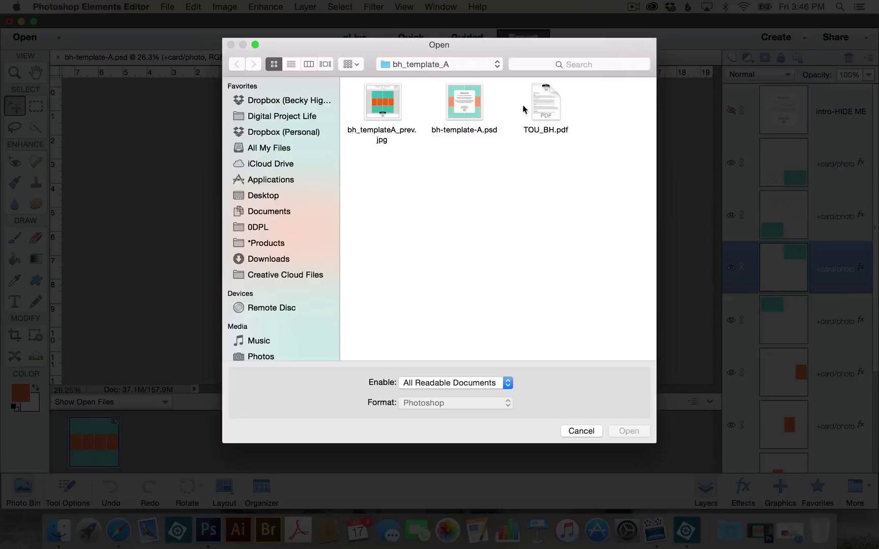
pyautogui.click(490, 69)
pyautogui.click(490, 78)
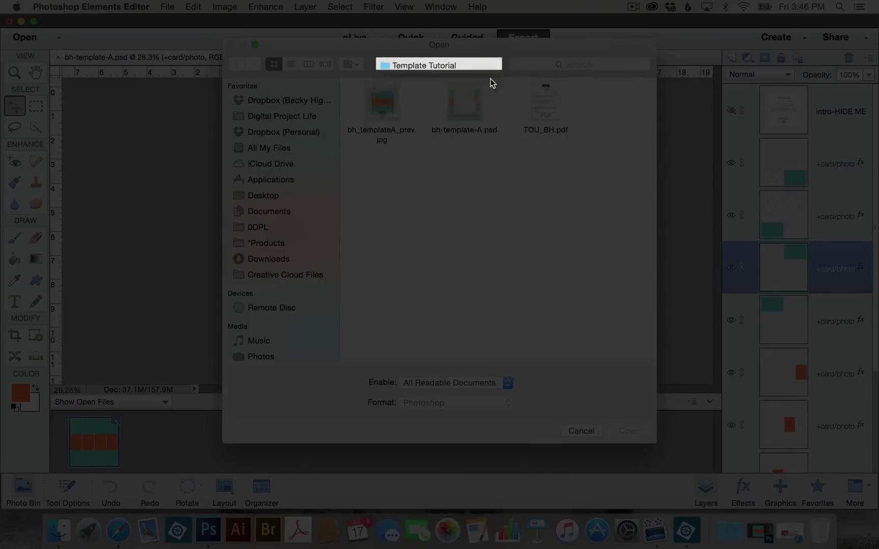
pyautogui.doubleClick(401, 171)
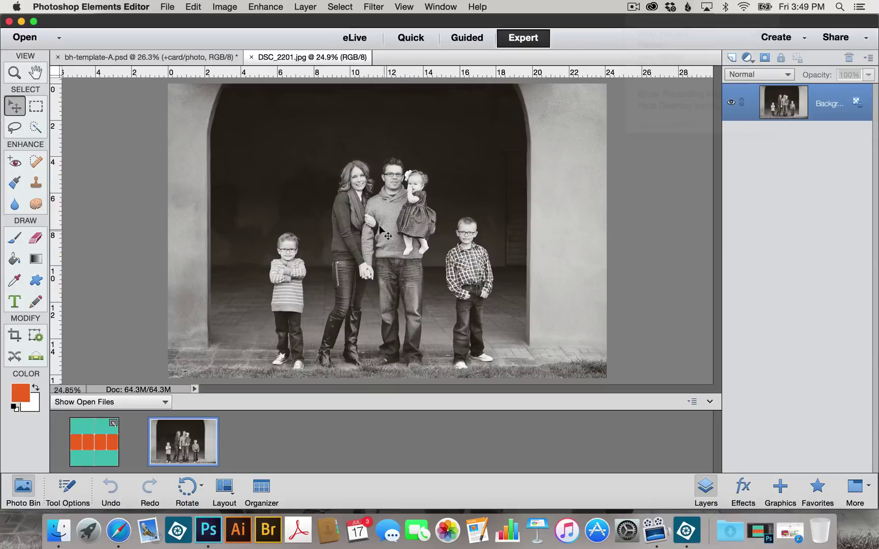
# Copy the family photo into bh-template-A.psd and clip it to the upper-right teal placeholder layer
pyautogui.moveTo(383, 233); pyautogui.dragTo(96, 420)
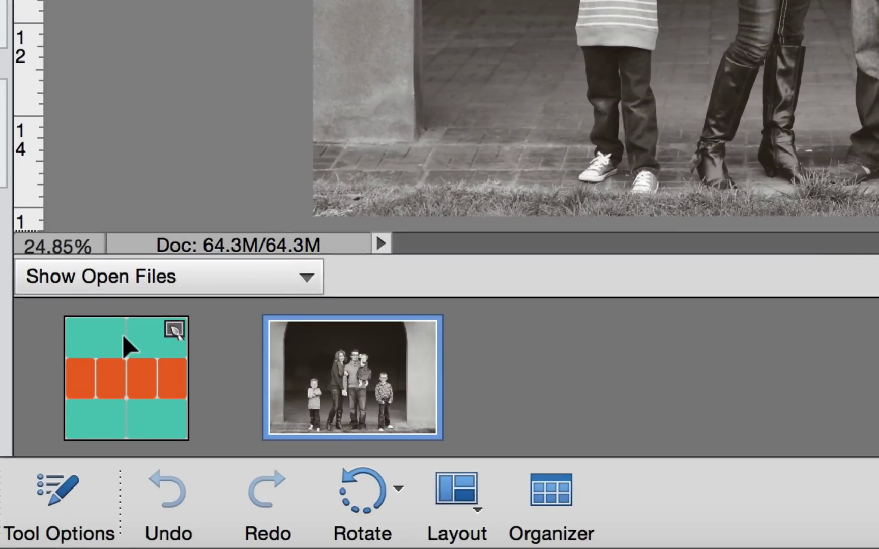
pyautogui.moveTo(122, 333); pyautogui.dragTo(127, 346)
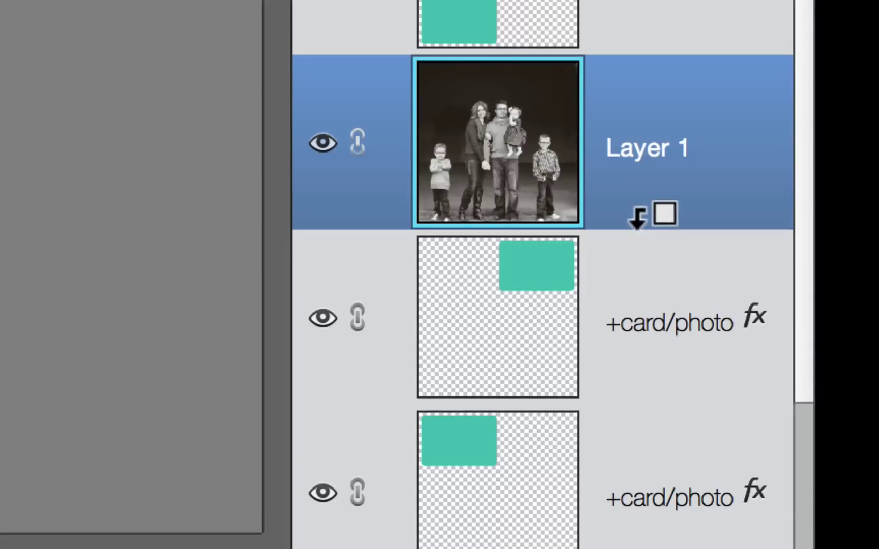
pyautogui.keyDown('alt'); pyautogui.click(638, 218); pyautogui.keyUp('alt')
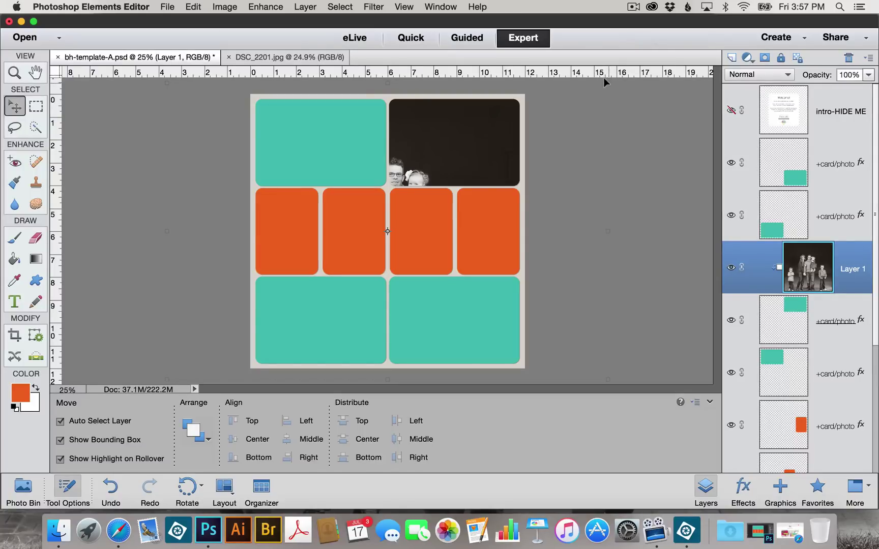
# Scale the clipped family photo to about 42.59% wide by 40.85% high and move it over the upper-right placeholder
pyautogui.click(605, 80)
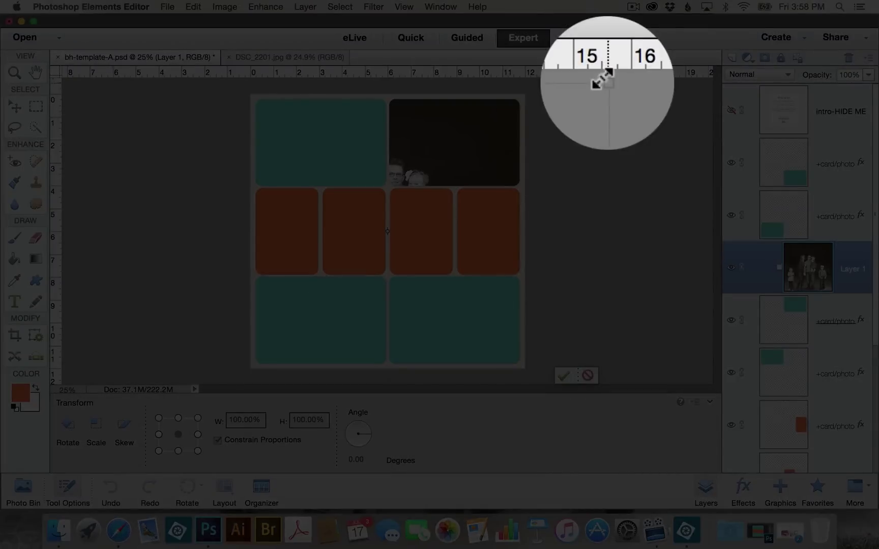
pyautogui.moveTo(608, 81); pyautogui.dragTo(456, 276)
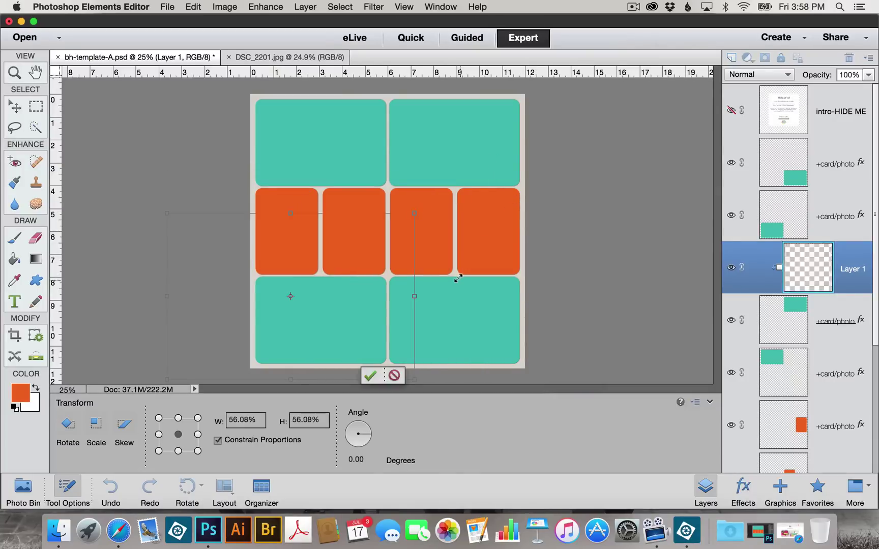
pyautogui.moveTo(363, 256); pyautogui.dragTo(514, 131)
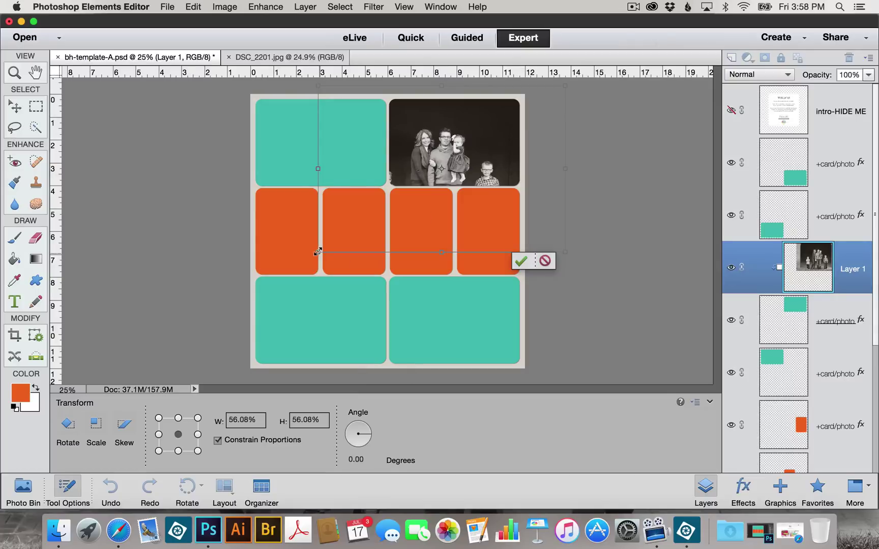
pyautogui.moveTo(317, 251); pyautogui.dragTo(379, 209)
pyautogui.moveTo(453, 162); pyautogui.dragTo(435, 155)
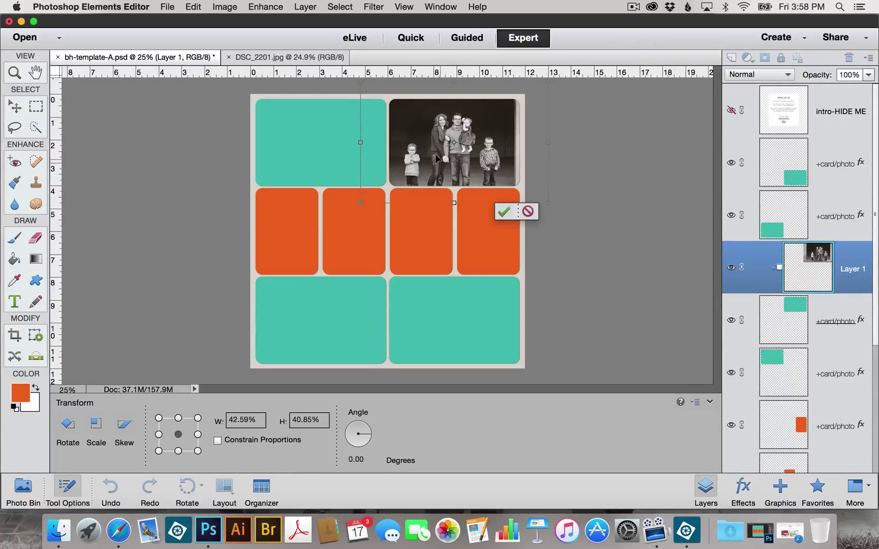
# Nudge the family photo up and slightly to the right so the whole group is framed in its placeholder, and commit the transform
pyautogui.press('Up')
pyautogui.press('Up')
pyautogui.press('Up')
pyautogui.press('Up')
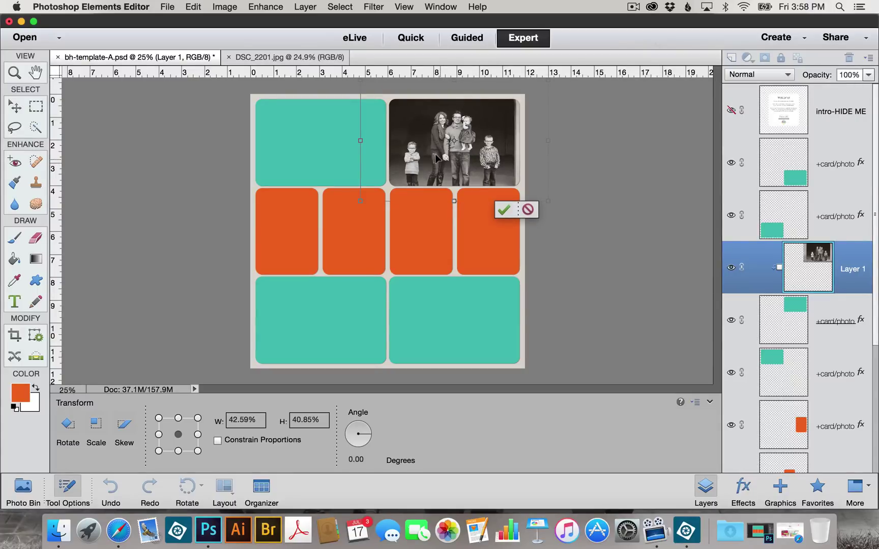
pyautogui.press('Up')
pyautogui.press('Up')
pyautogui.press('Up')
pyautogui.press('Up')
pyautogui.press('Up')
pyautogui.press('Up')
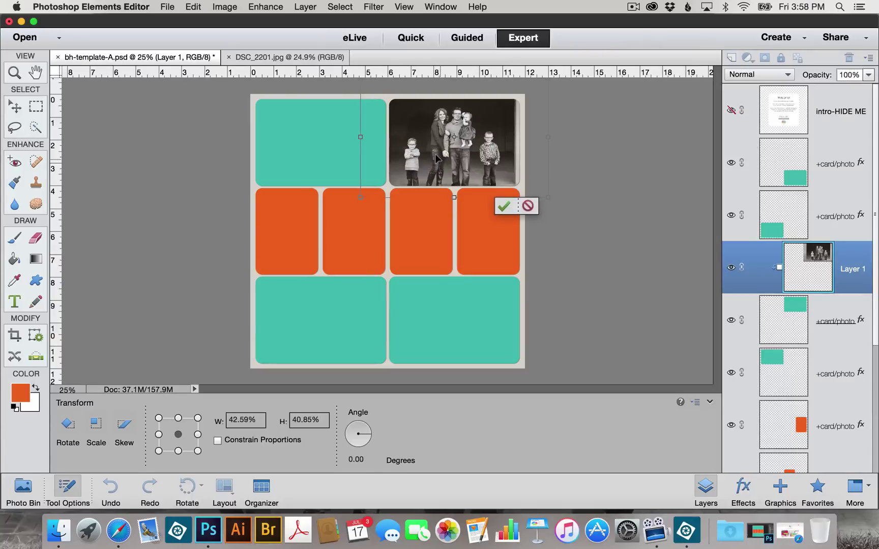
pyautogui.press('Up')
pyautogui.press('Up')
pyautogui.press('Right')
pyautogui.press('Right')
pyautogui.press('Right')
pyautogui.press('Right')
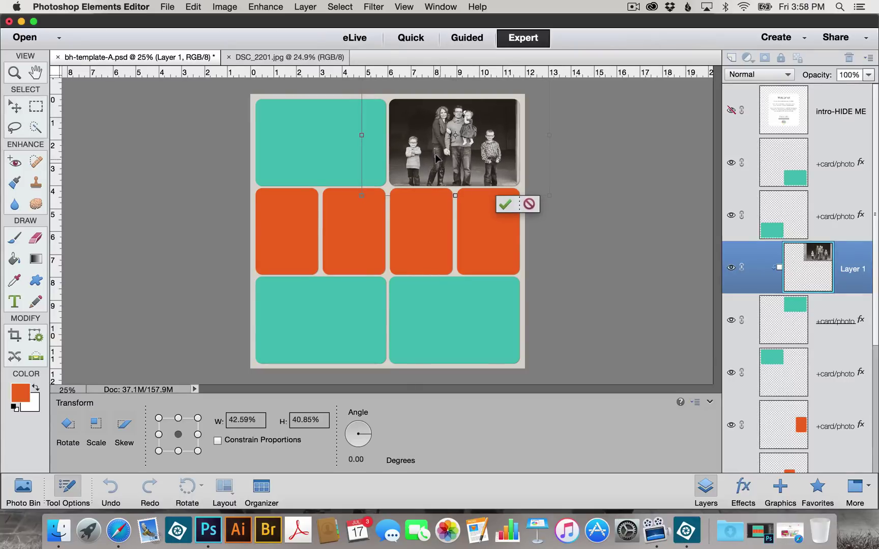
pyautogui.press('Right')
pyautogui.press('Right')
pyautogui.press('Right')
pyautogui.press('Up')
pyautogui.press('Up')
pyautogui.press('Up')
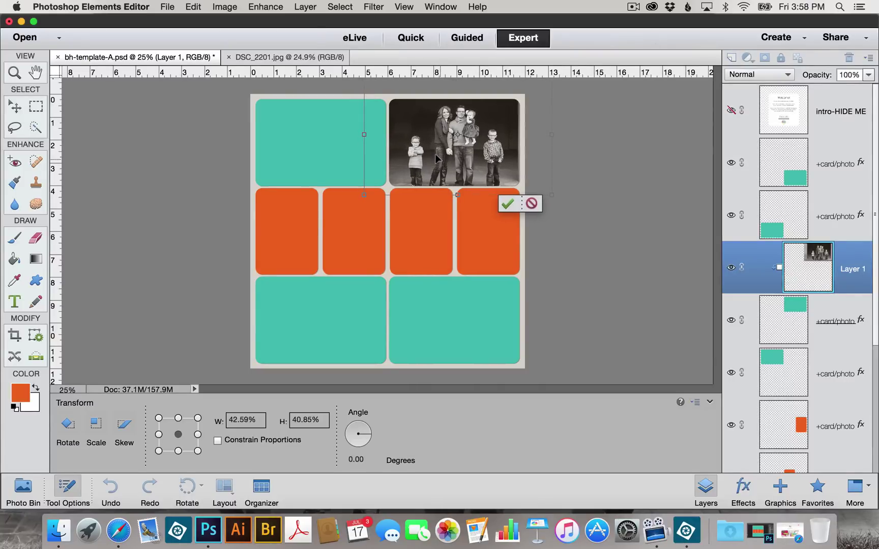
pyautogui.press('Up')
pyautogui.press('Up')
pyautogui.press('Up')
pyautogui.press('Up')
pyautogui.press('Up')
pyautogui.press('Up')
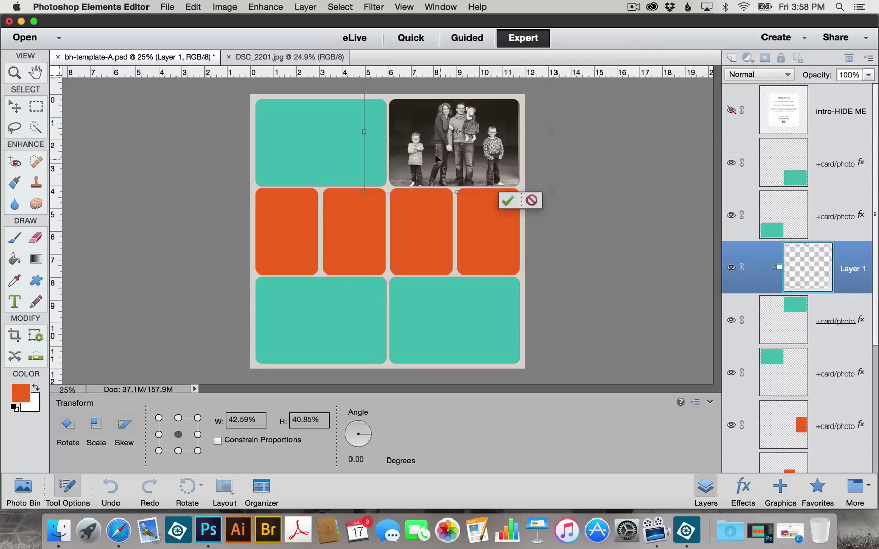
pyautogui.press('Up')
pyautogui.press('Up')
pyautogui.press('Up')
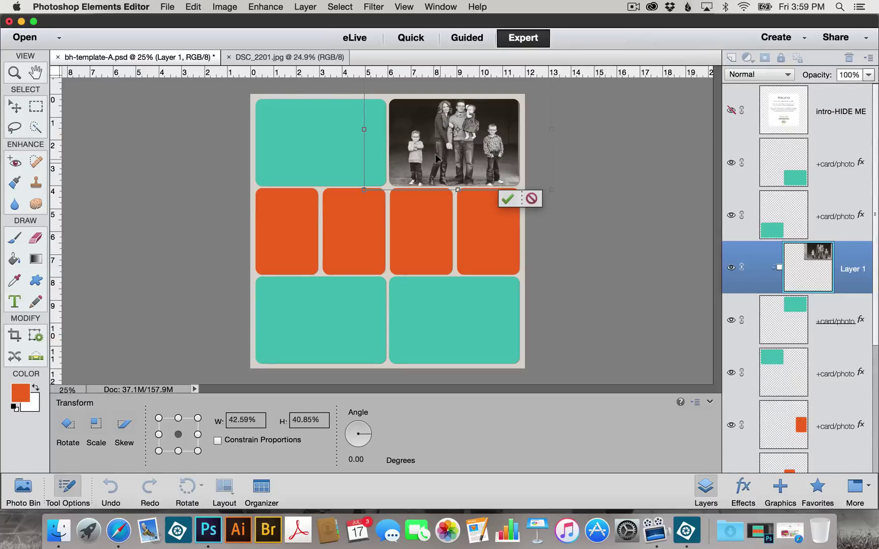
pyautogui.press('Down')
pyautogui.press('Down')
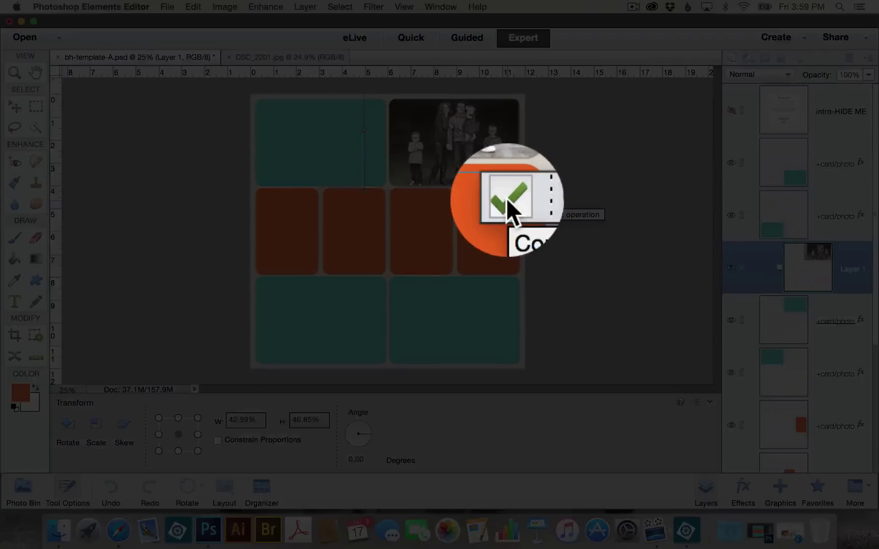
pyautogui.click(507, 199)
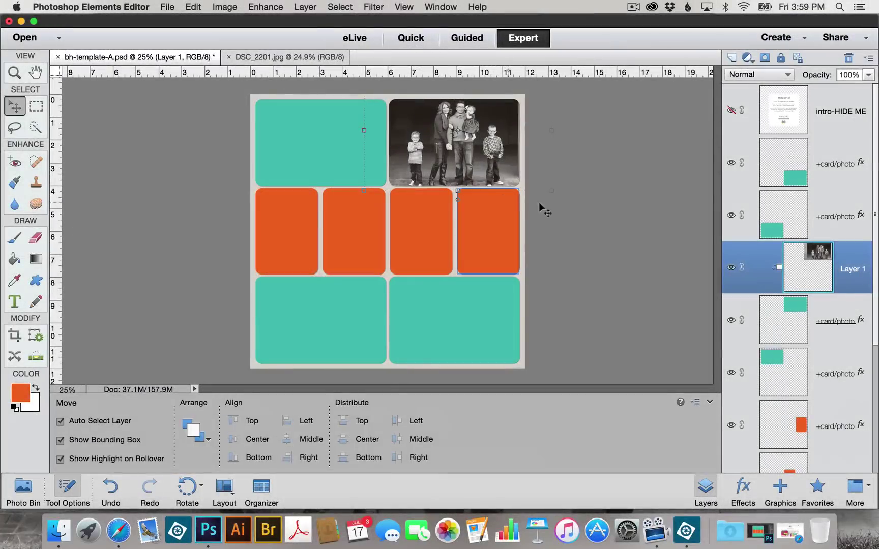
pyautogui.click(587, 208)
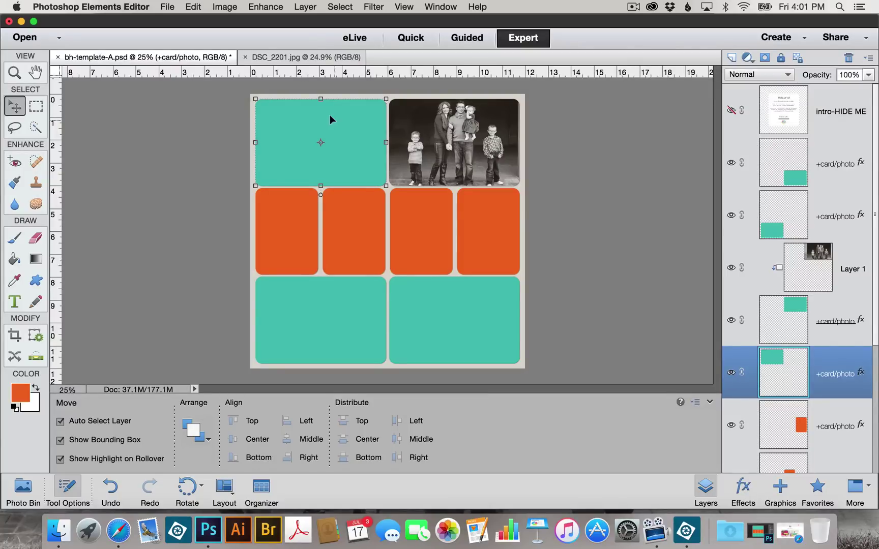
# Open the card bh_project52_firstpg__8.png from the First Page Cards folder inside bh_project52_firstlastpg
pyautogui.click(167, 6)
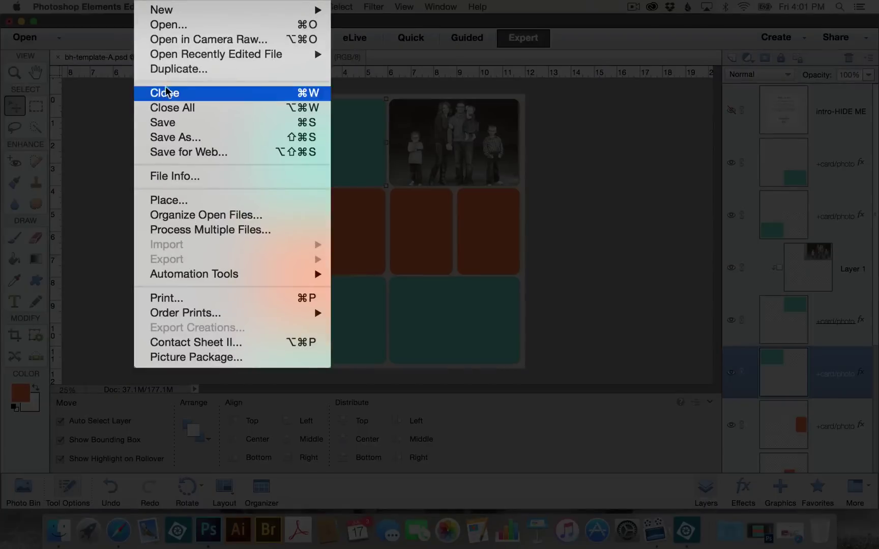
pyautogui.click(167, 24)
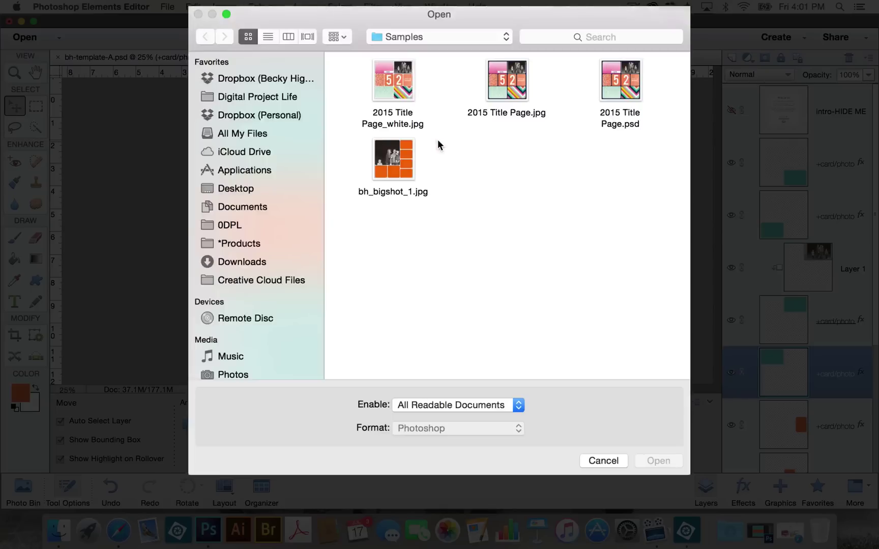
pyautogui.click(450, 35)
pyautogui.click(454, 65)
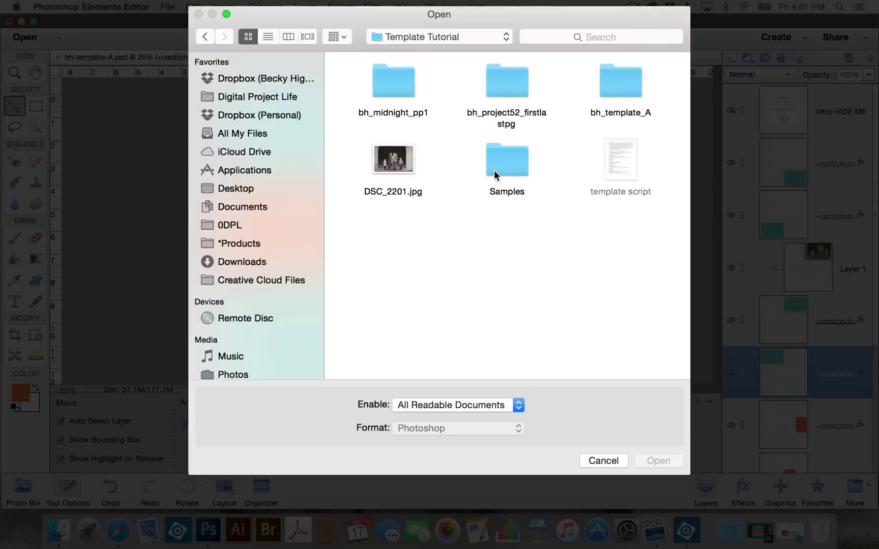
pyautogui.doubleClick(504, 88)
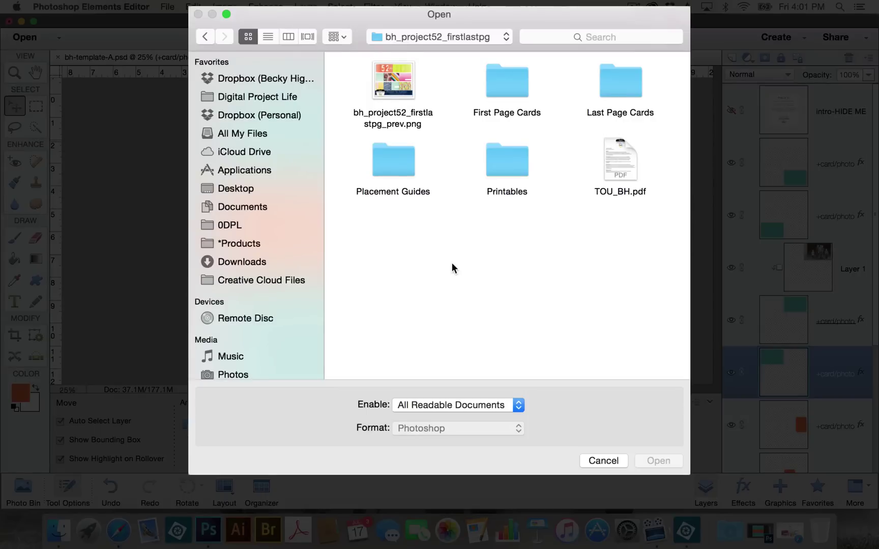
pyautogui.doubleClick(509, 74)
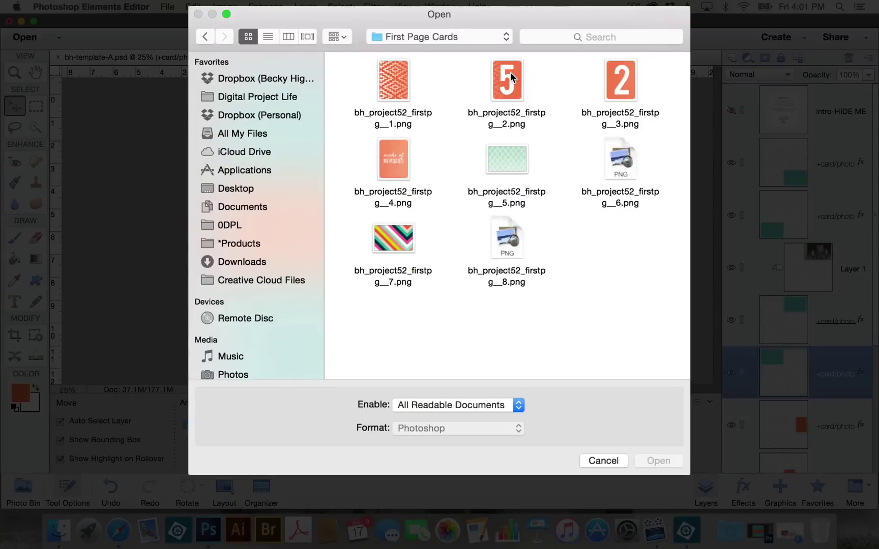
pyautogui.doubleClick(505, 242)
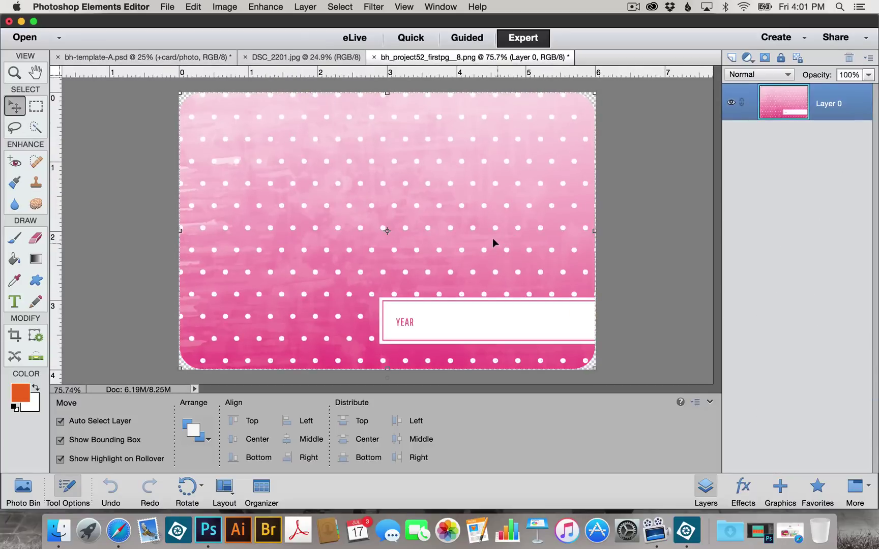
# Place the pink polka-dot card over the upper-left teal placeholder in bh-template-A.psd and clip it to that placeholder's layer
pyautogui.click(709, 403)
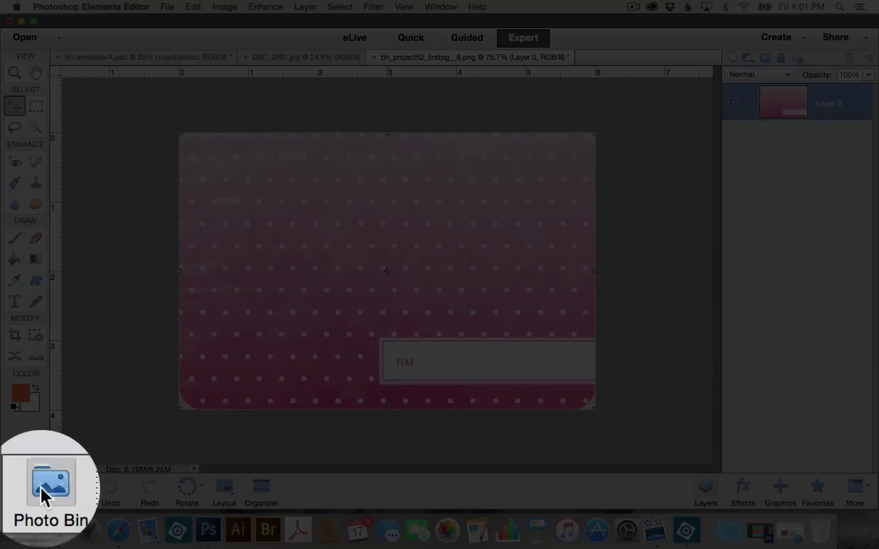
pyautogui.click(23, 487)
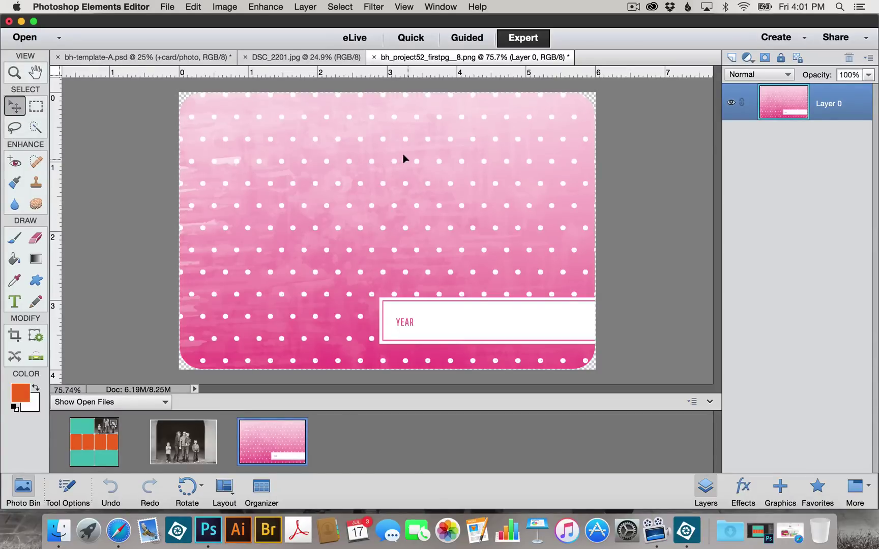
pyautogui.moveTo(404, 159); pyautogui.dragTo(102, 401)
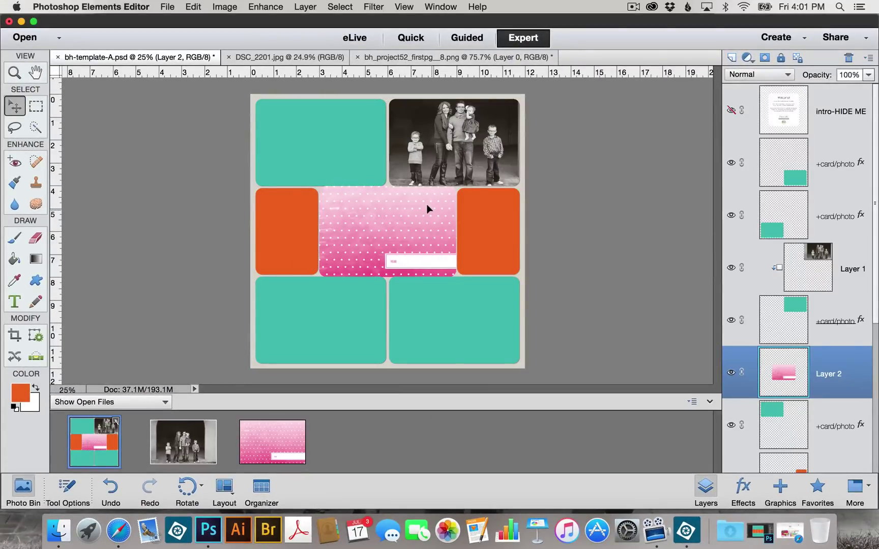
pyautogui.moveTo(427, 206); pyautogui.dragTo(363, 120)
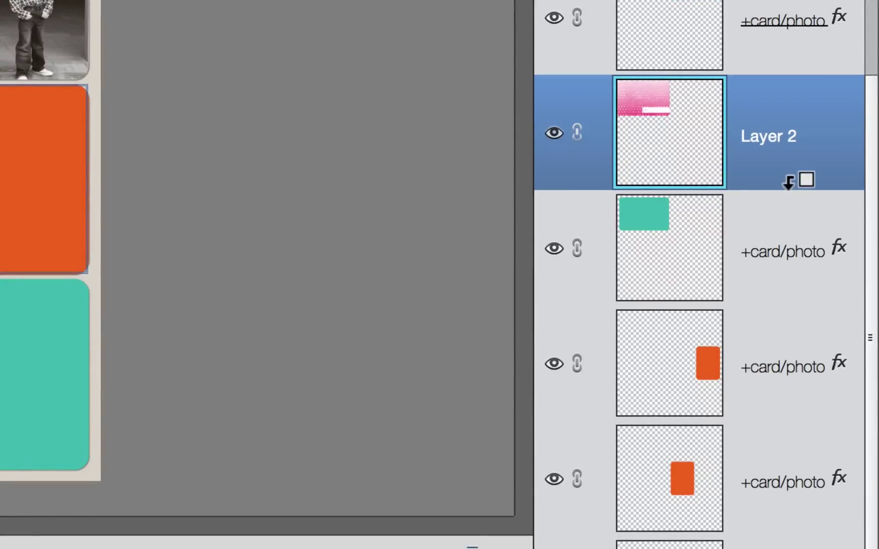
pyautogui.keyDown('alt'); pyautogui.click(788, 180); pyautogui.keyUp('alt')
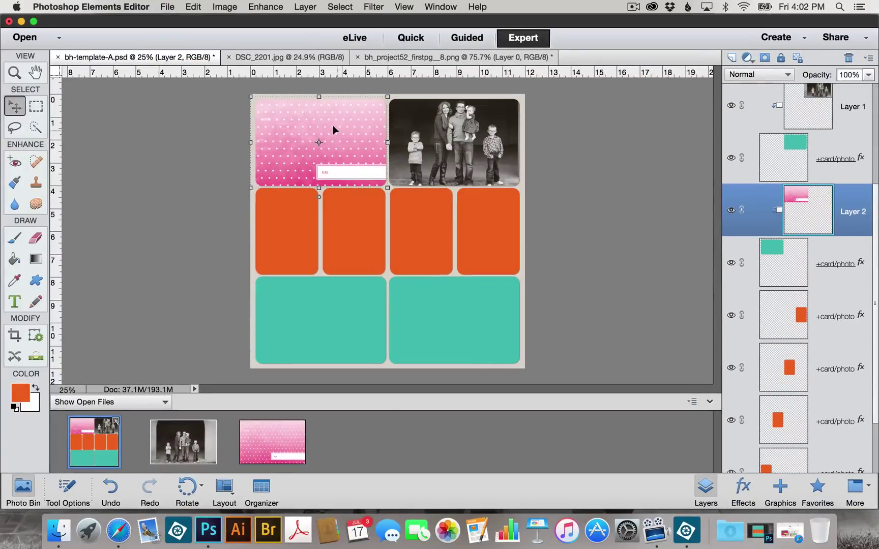
# Scale the pink card proportionally to about 98.45%, nudge it slightly right and up within its placeholder, and commit the transform
pyautogui.click(249, 95)
pyautogui.moveTo(249, 93); pyautogui.dragTo(250, 94)
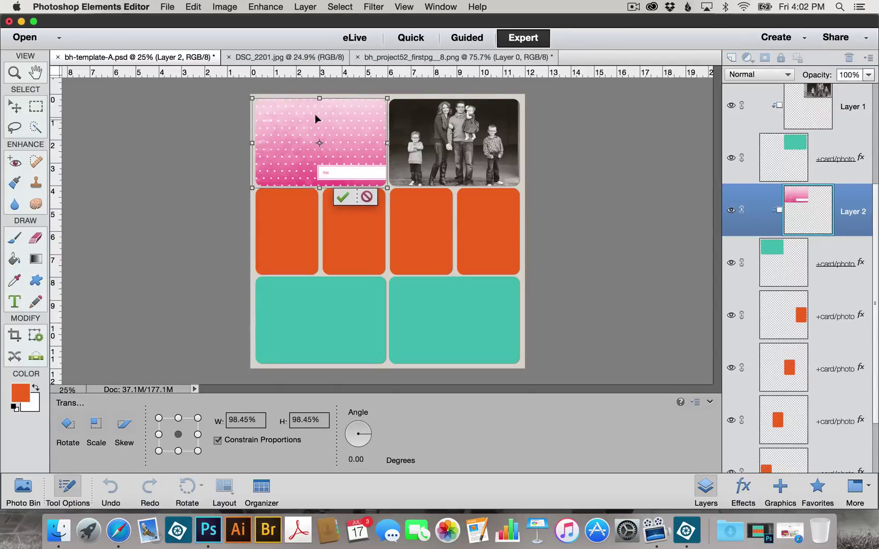
pyautogui.press('Right')
pyautogui.press('Up')
pyautogui.press('Up')
pyautogui.press('Up')
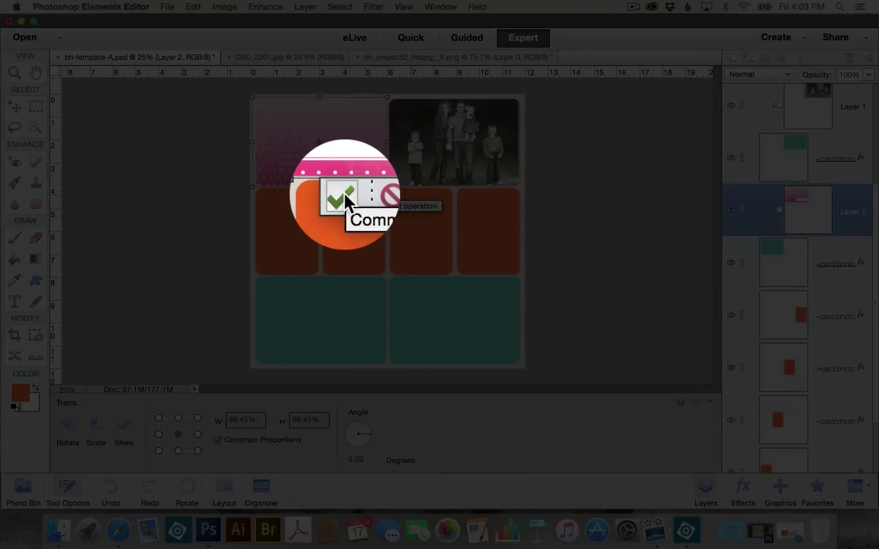
pyautogui.click(344, 192)
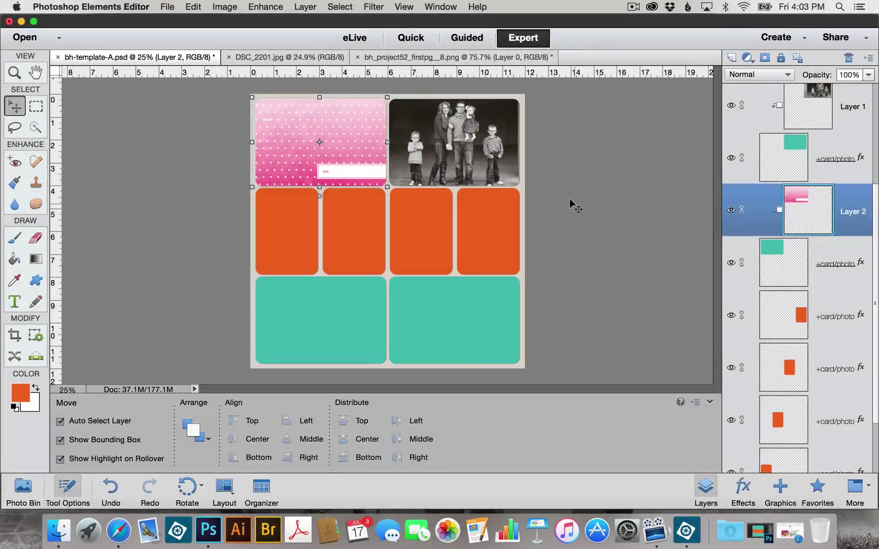
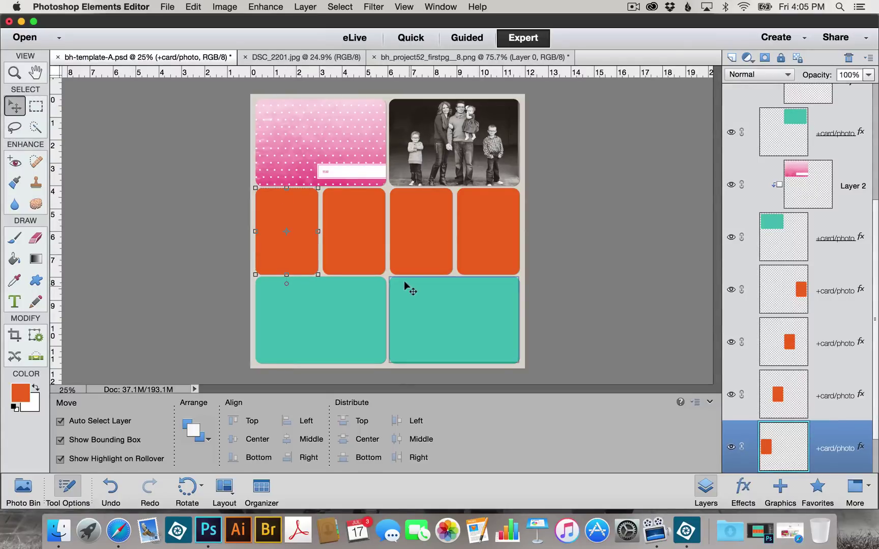
# Open the card bh_project52_firstpg__1.png from the First Page Cards folder
pyautogui.click(168, 6)
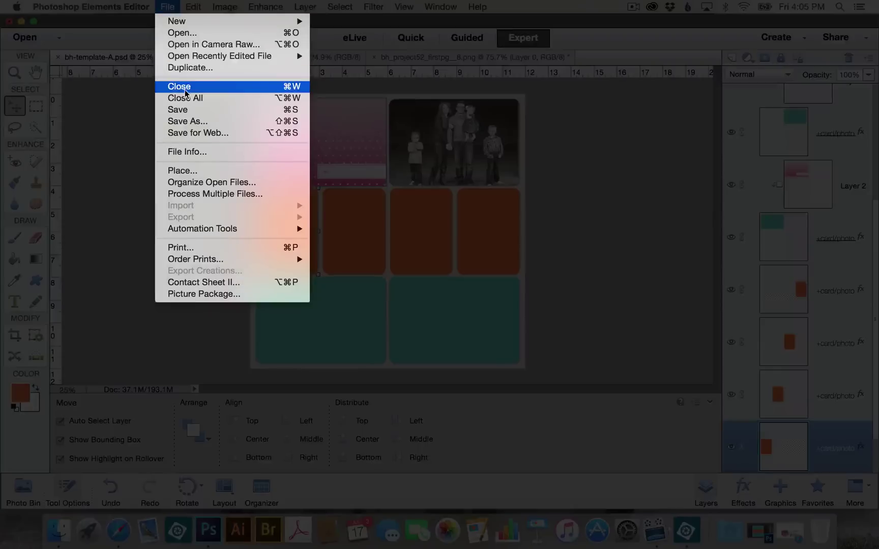
pyautogui.click(184, 33)
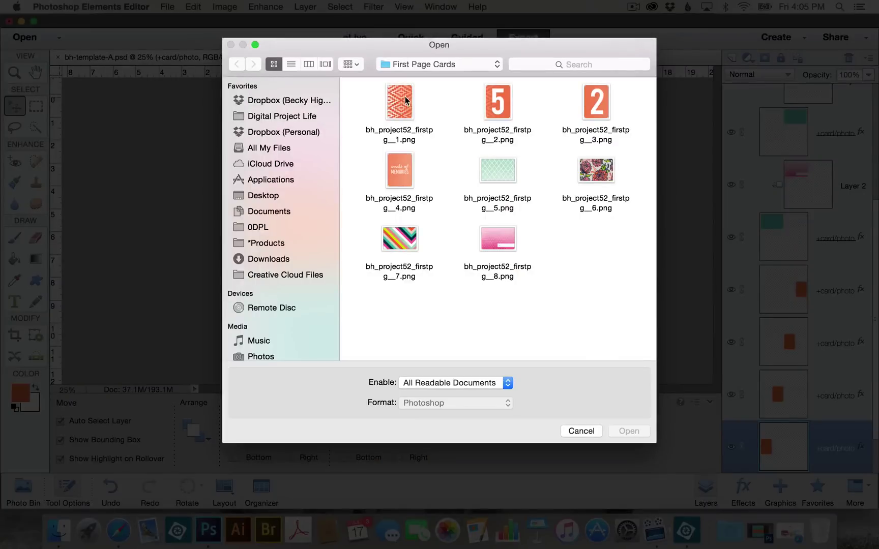
pyautogui.doubleClick(404, 97)
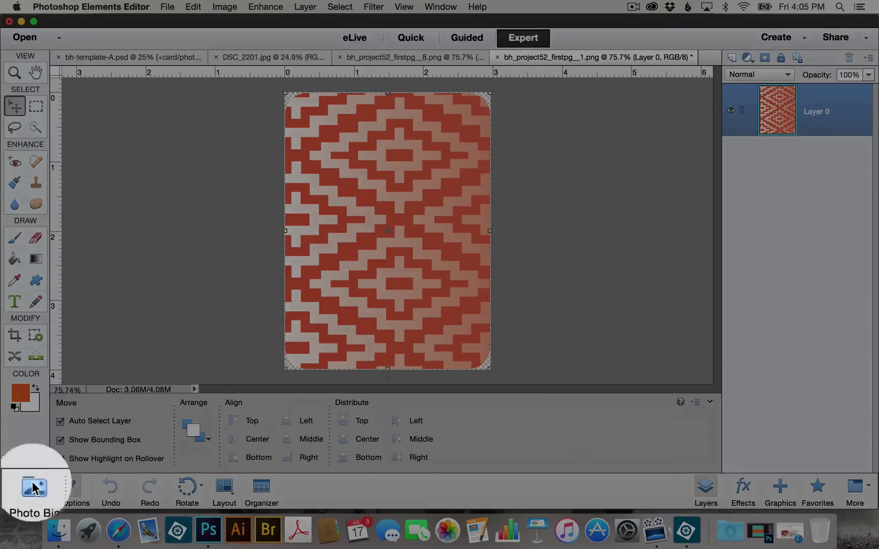
# Place the woven-pattern card over the first orange placeholder of the middle row in bh-template-A.psd and clip it to that placeholder's layer
pyautogui.click(23, 487)
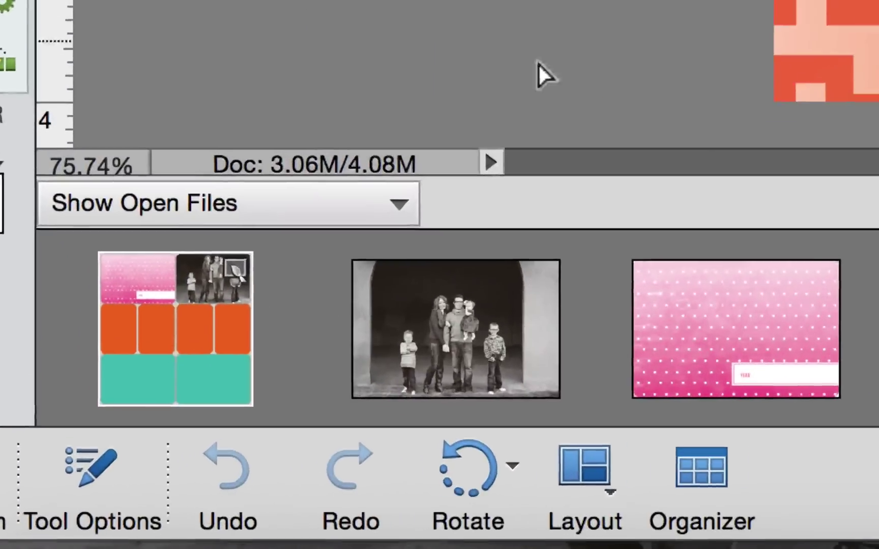
pyautogui.click(90, 424)
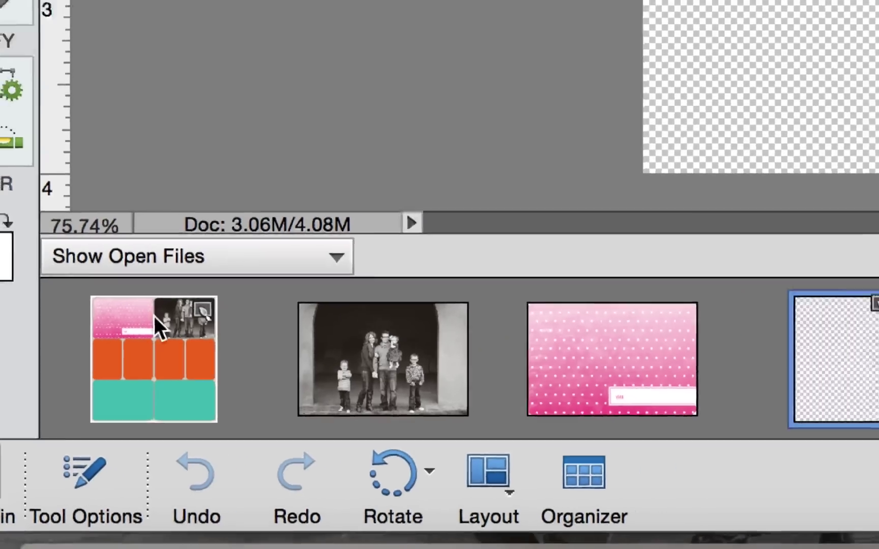
pyautogui.click(170, 270)
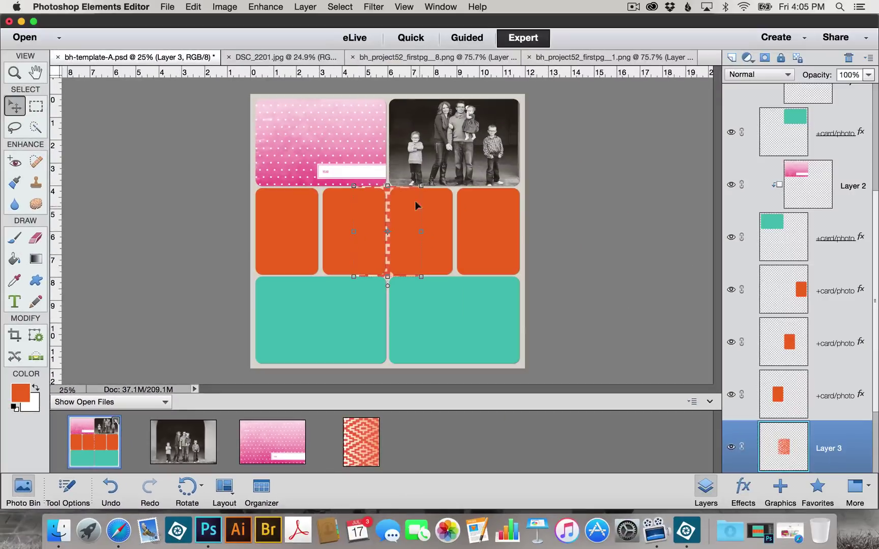
pyautogui.moveTo(374, 219); pyautogui.dragTo(284, 217)
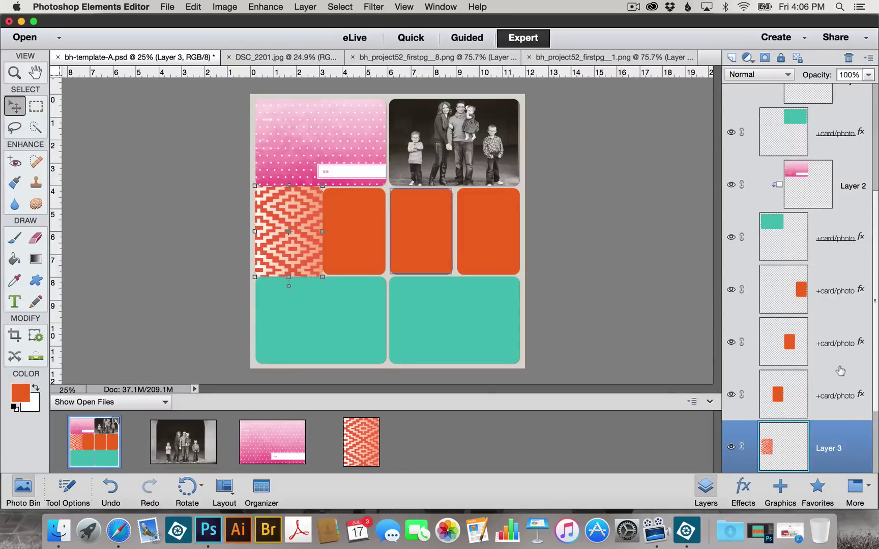
pyautogui.scroll(-2, 839, 368)
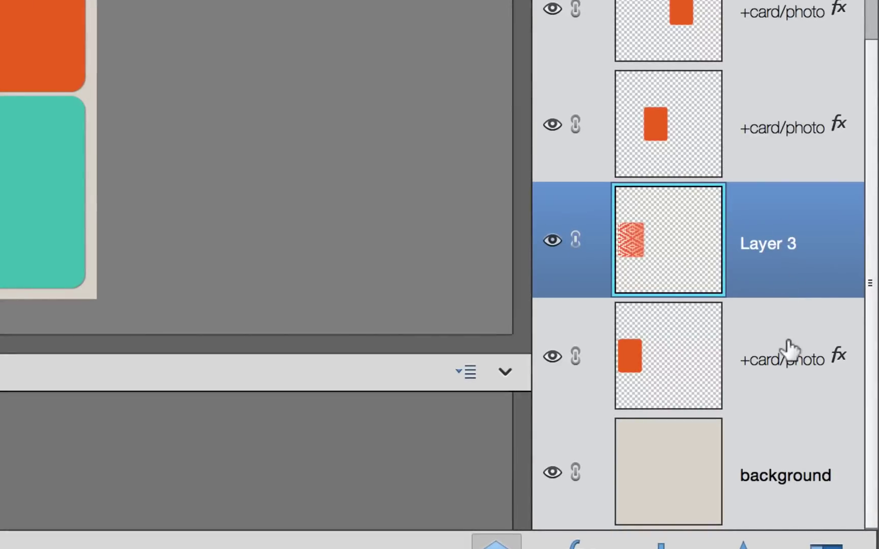
pyautogui.keyDown('alt'); pyautogui.click(782, 290); pyautogui.keyUp('alt')
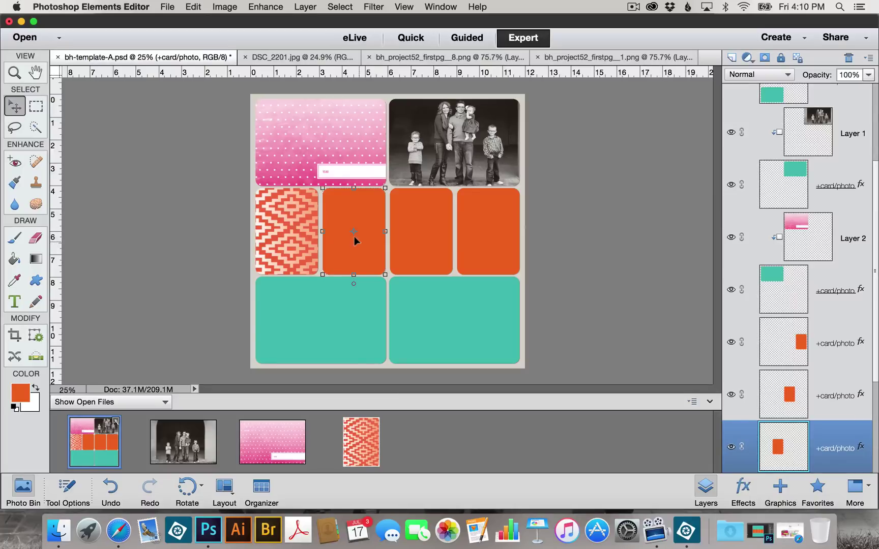
# Open bh_project52_firstpg__2.png, place the "5" card over the second orange placeholder in bh-template-A.psd, and clip it to that layer
pyautogui.click(168, 6)
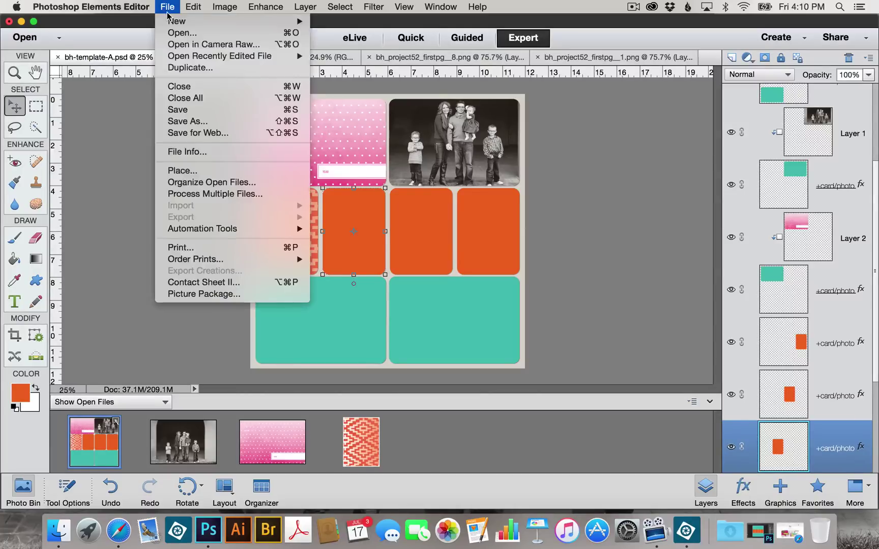
pyautogui.click(181, 34)
pyautogui.doubleClick(494, 108)
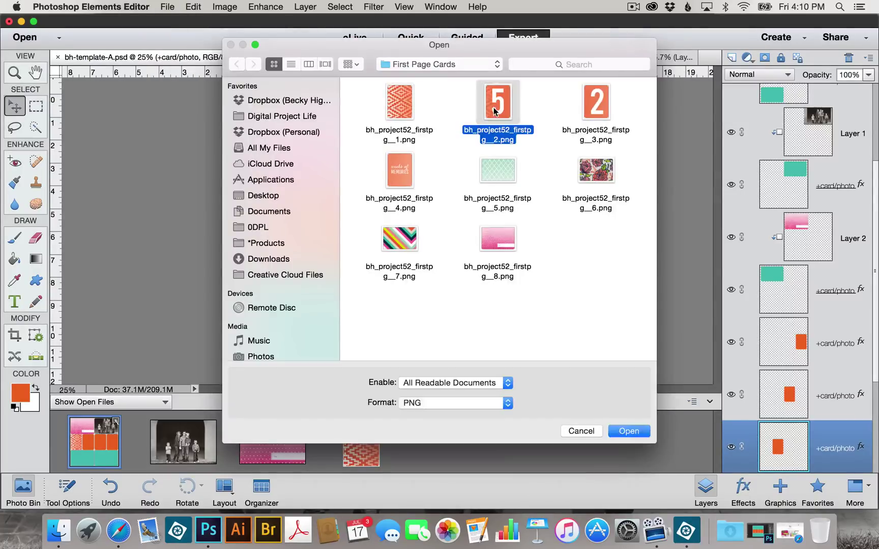
pyautogui.moveTo(455, 165); pyautogui.dragTo(333, 225)
pyautogui.scroll(-3, 876, 390)
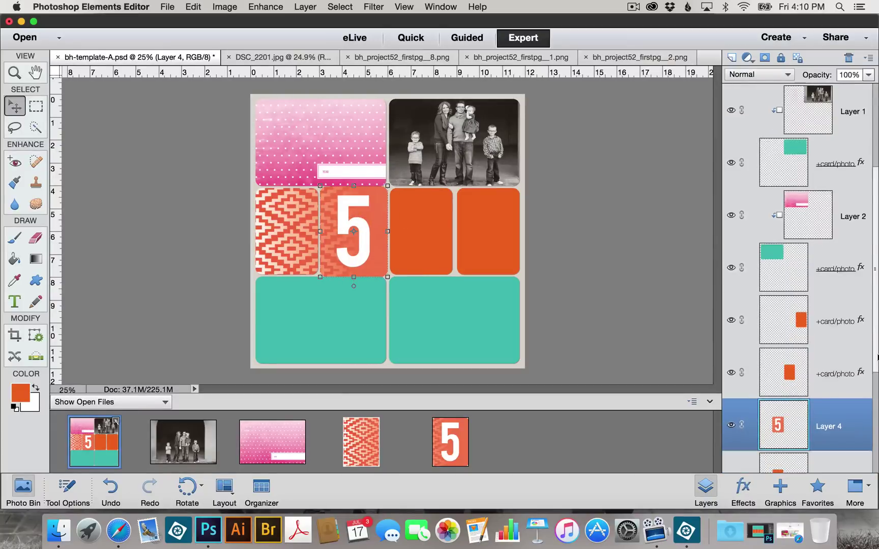
pyautogui.keyDown('alt'); pyautogui.click(834, 399); pyautogui.keyUp('alt')
# Select the third orange placeholder, add the "2" card from bh_project52_firstpg__3.png over it, and clip the card to that placeholder
pyautogui.click(433, 244)
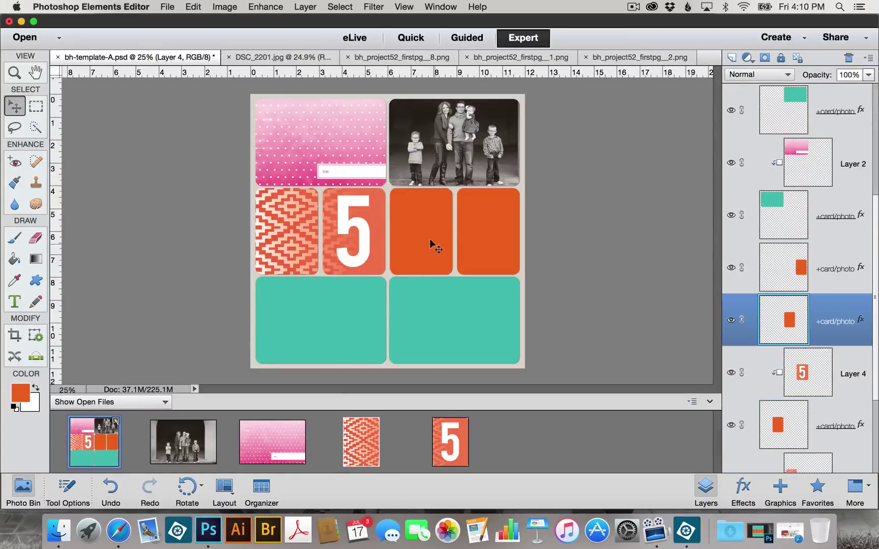
pyautogui.click(167, 7)
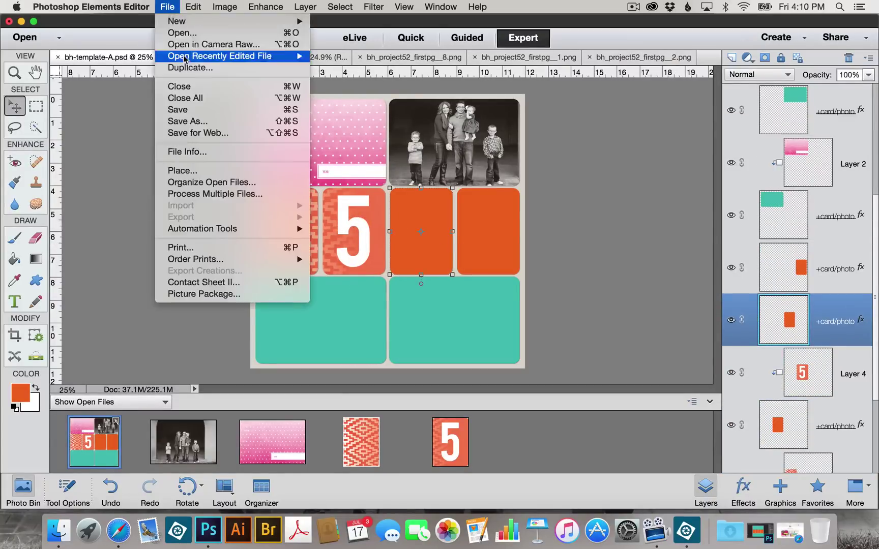
pyautogui.click(175, 34)
pyautogui.doubleClick(562, 140)
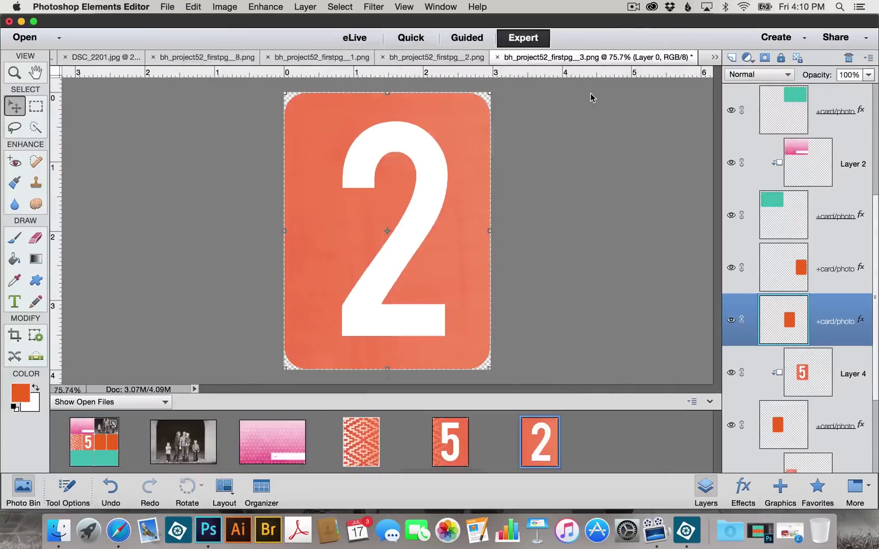
pyautogui.moveTo(93, 426); pyautogui.dragTo(94, 427)
pyautogui.moveTo(378, 258); pyautogui.dragTo(413, 261)
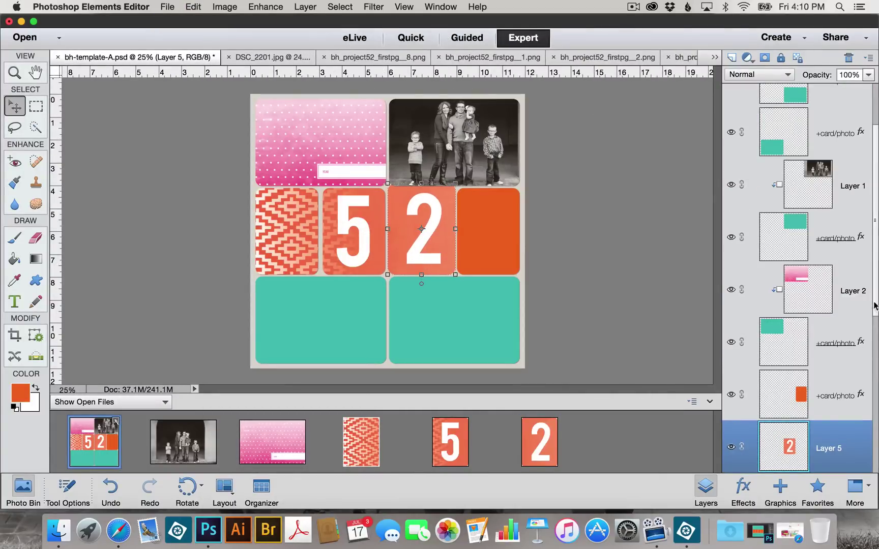
pyautogui.scroll(-3, 874, 305)
pyautogui.press('super+g')
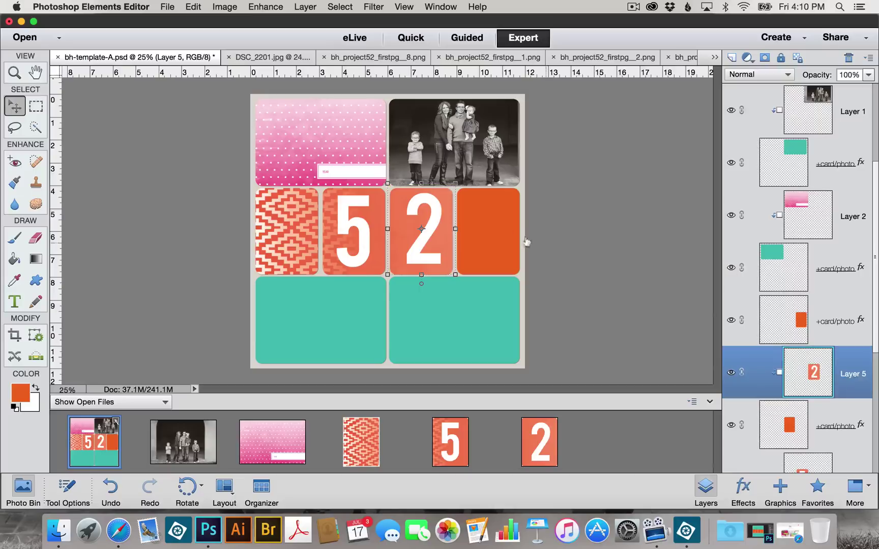
# Select the fourth orange placeholder, add the "weeks of MEMORIES" card bh_project52_firstpg__4.png over it, and clip it to that placeholder
pyautogui.click(498, 230)
pyautogui.click(164, 7)
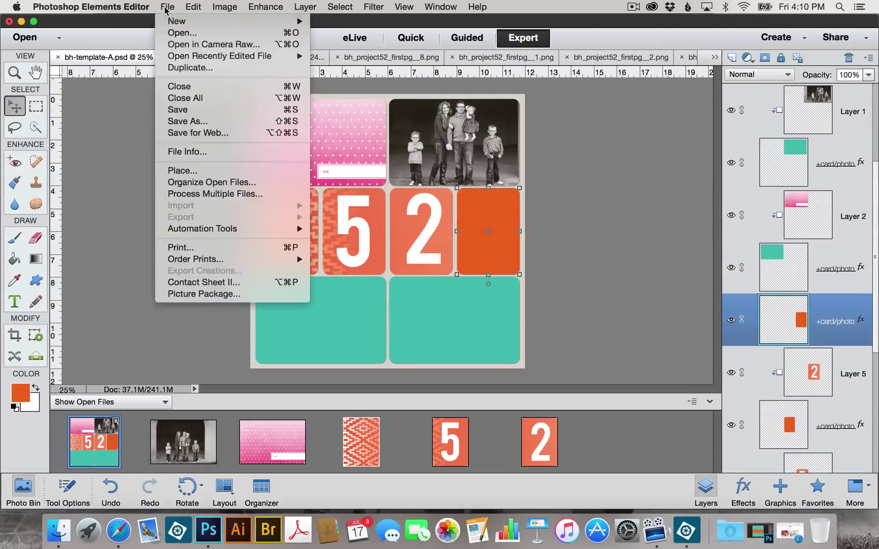
pyautogui.click(185, 33)
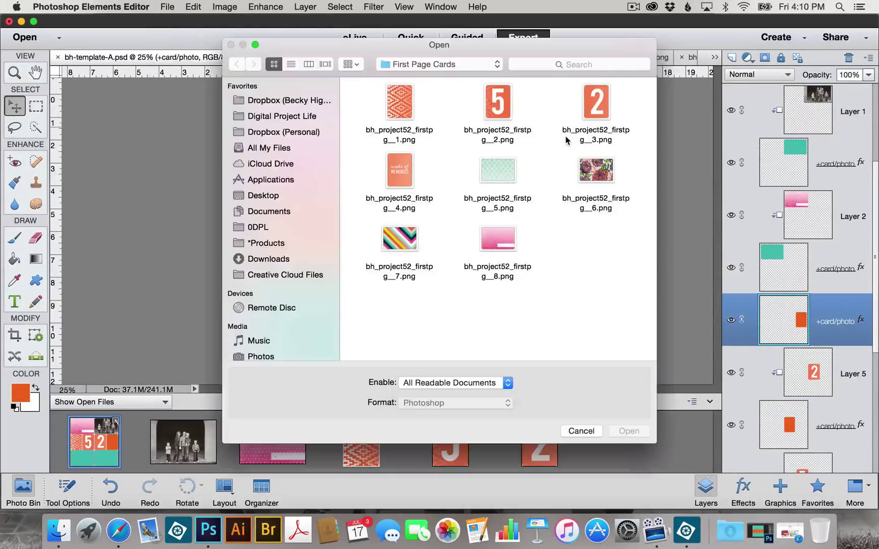
pyautogui.doubleClick(396, 182)
pyautogui.moveTo(421, 169); pyautogui.dragTo(94, 442)
pyautogui.moveTo(374, 243); pyautogui.dragTo(475, 246)
pyautogui.press('super+g')
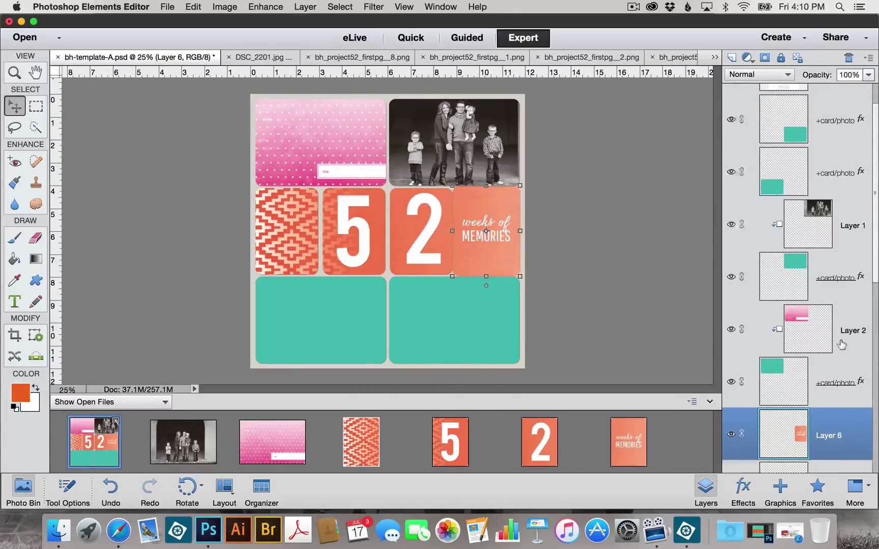
# Select the lower-left teal placeholder, add the mint lattice card bh_project52_firstpg__5.png over it, and clip it to that placeholder
pyautogui.click(357, 309)
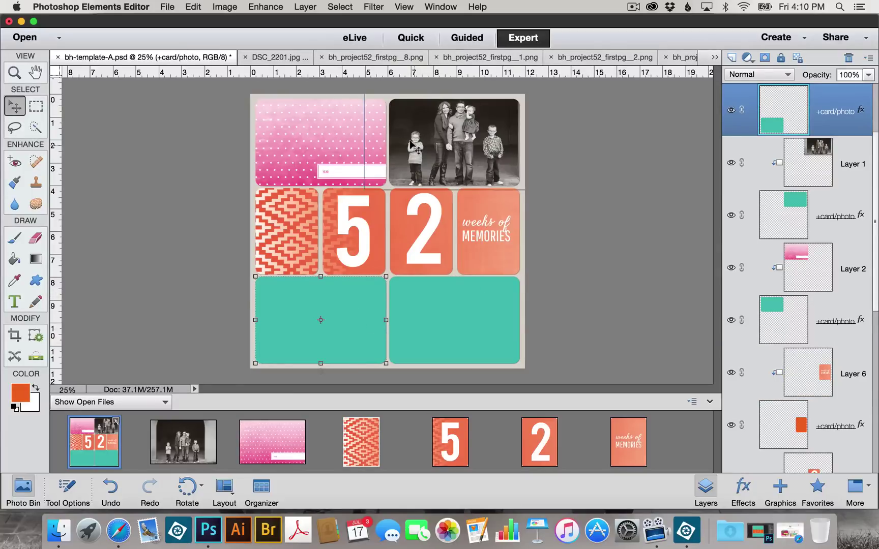
pyautogui.press('super+o')
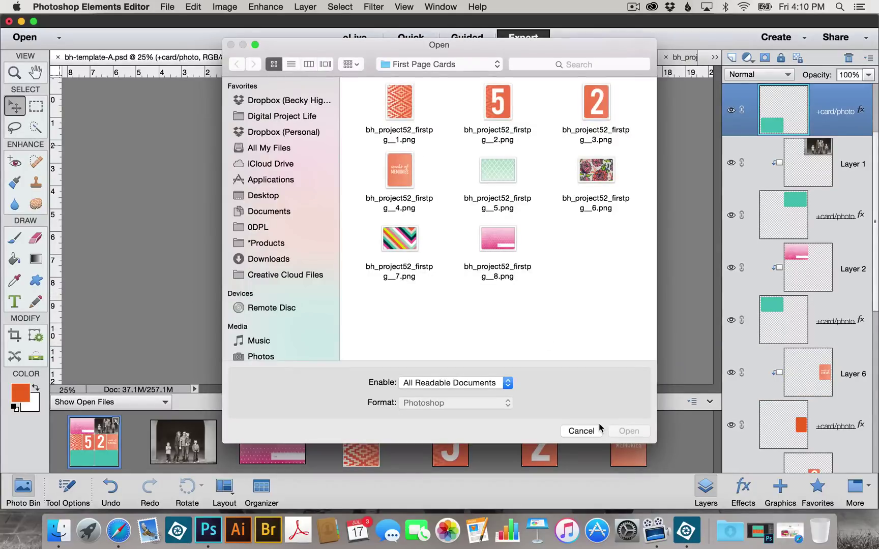
pyautogui.doubleClick(501, 168)
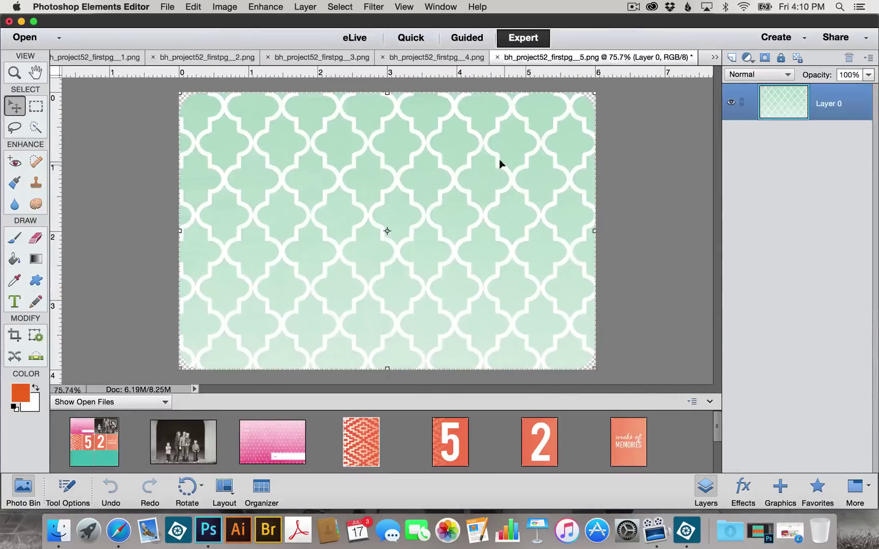
pyautogui.moveTo(443, 228); pyautogui.dragTo(97, 442)
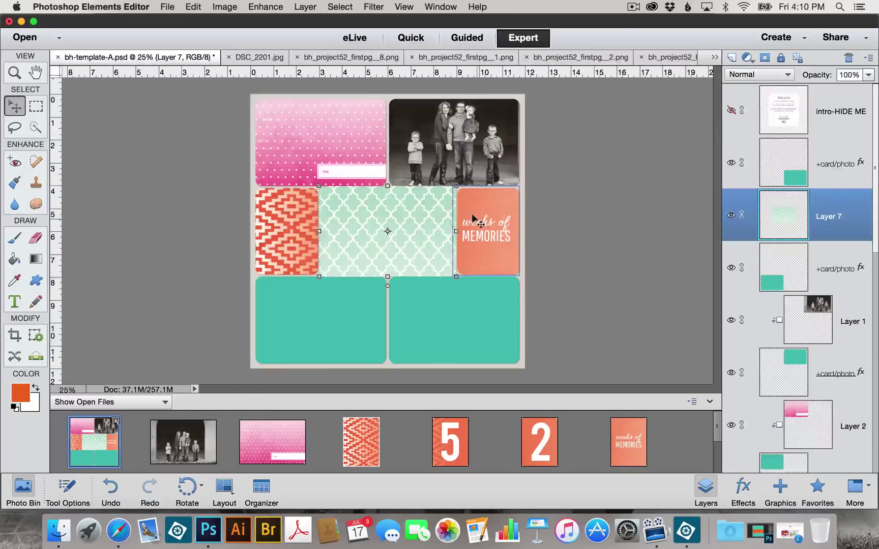
pyautogui.moveTo(423, 231); pyautogui.dragTo(374, 312)
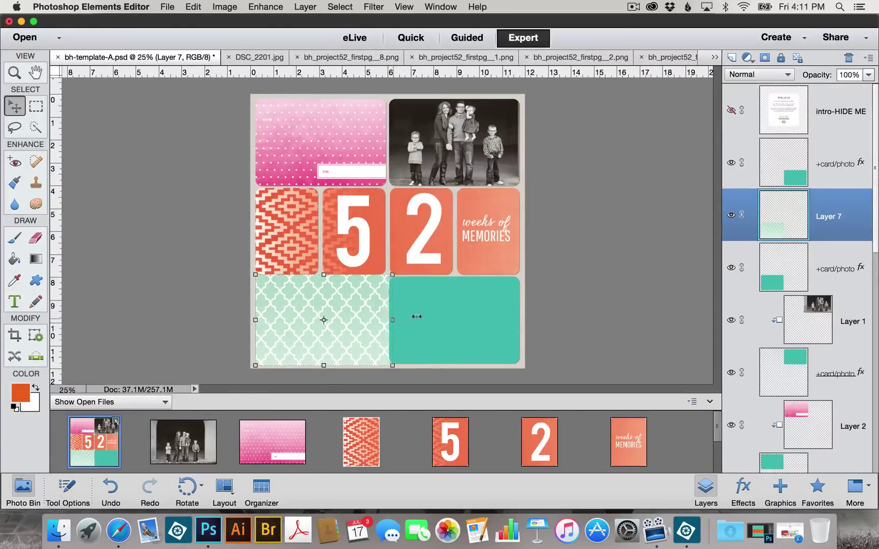
pyautogui.press('super+g')
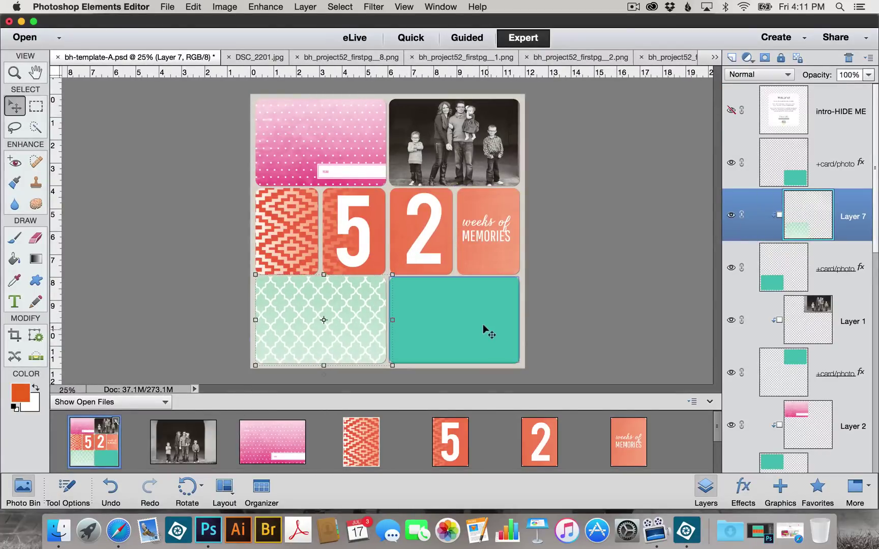
# Select the lower-right teal placeholder, add the striped card bh_project52_firstpg__7.png over it, clip it to that placeholder, and deselect the layer
pyautogui.click(483, 324)
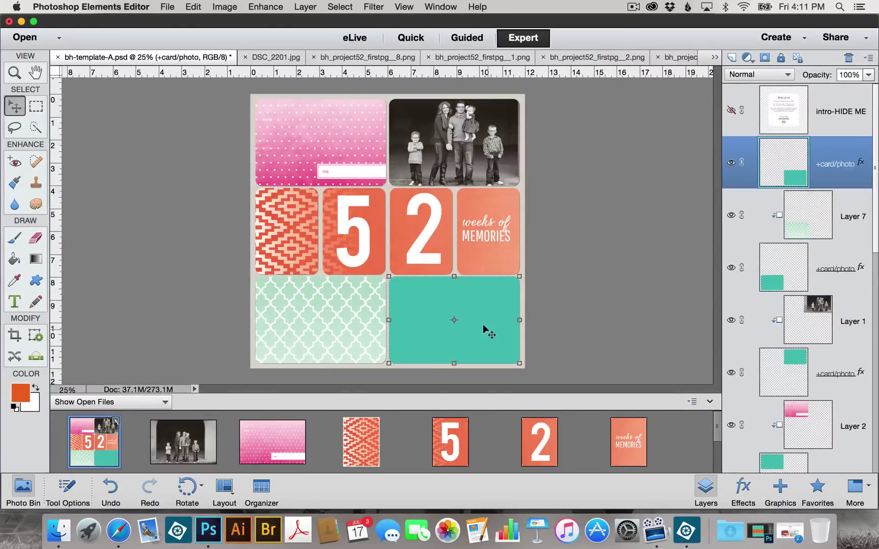
pyautogui.click(167, 6)
pyautogui.click(192, 34)
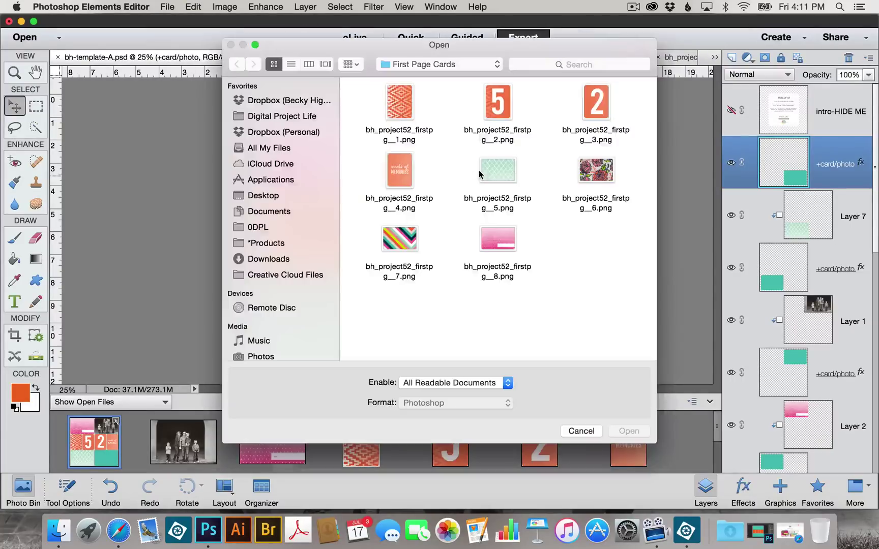
pyautogui.doubleClick(400, 239)
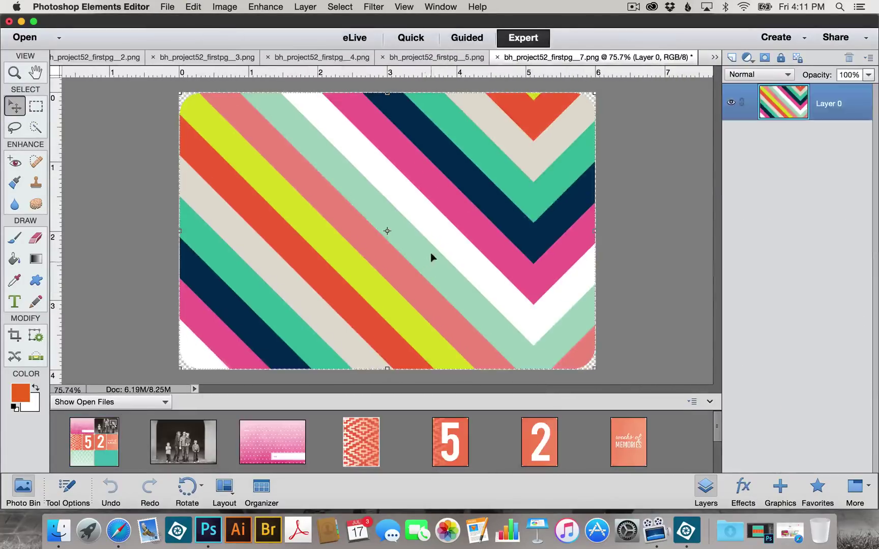
pyautogui.moveTo(104, 440); pyautogui.dragTo(103, 440)
pyautogui.moveTo(425, 232); pyautogui.dragTo(491, 319)
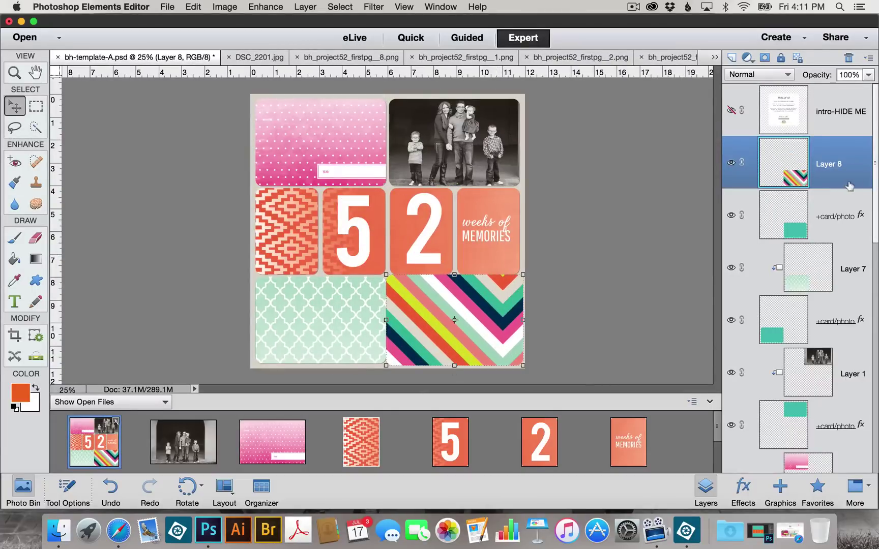
pyautogui.keyDown('alt'); pyautogui.click(848, 182); pyautogui.keyUp('alt')
pyautogui.click(621, 233)
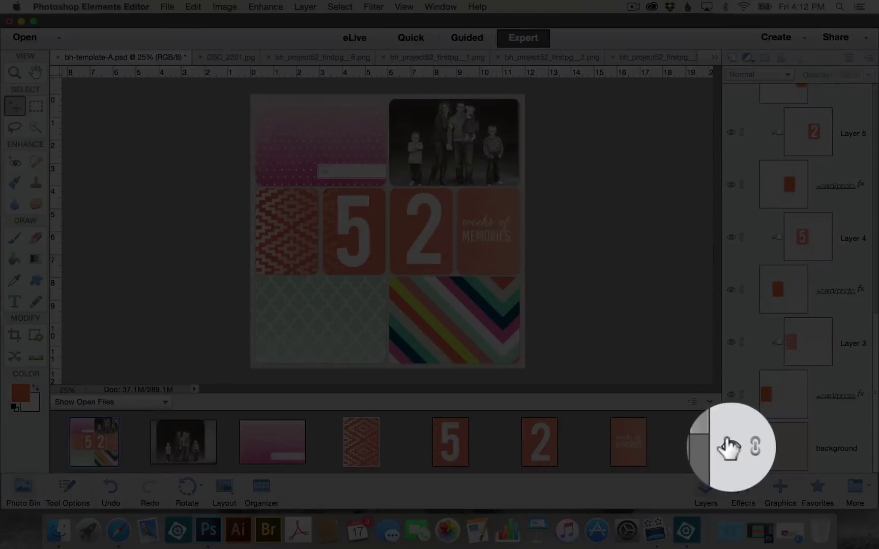
# Temporarily hide the background layer and view the white-page sample 2015 Title Page_white.jpg from the Samples folder
pyautogui.click(730, 447)
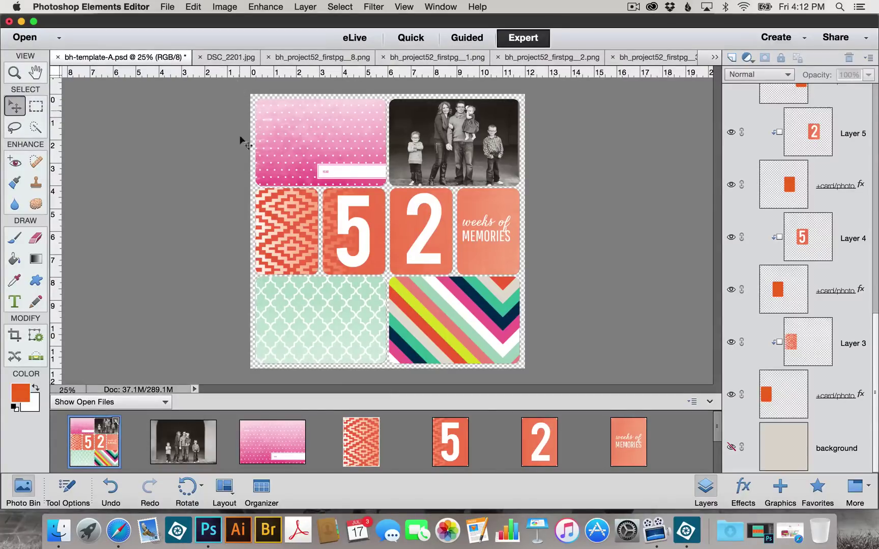
pyautogui.click(168, 7)
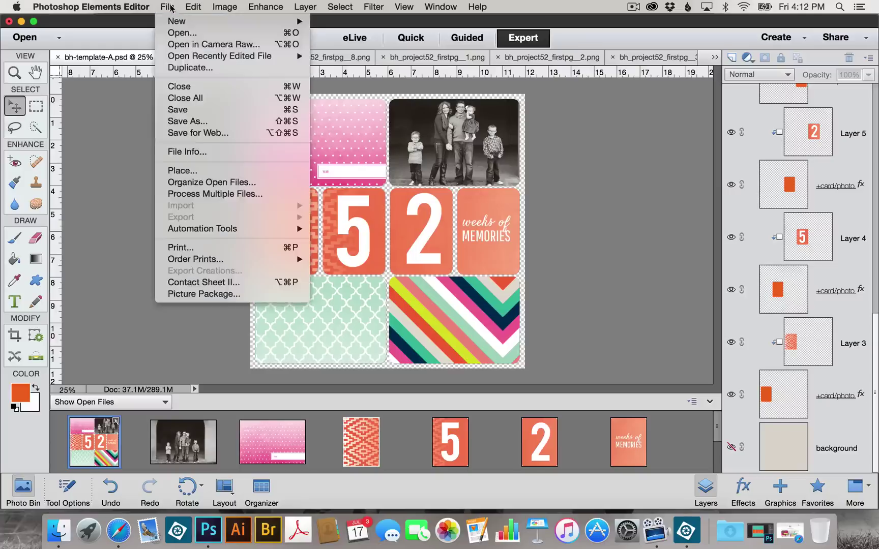
pyautogui.click(176, 34)
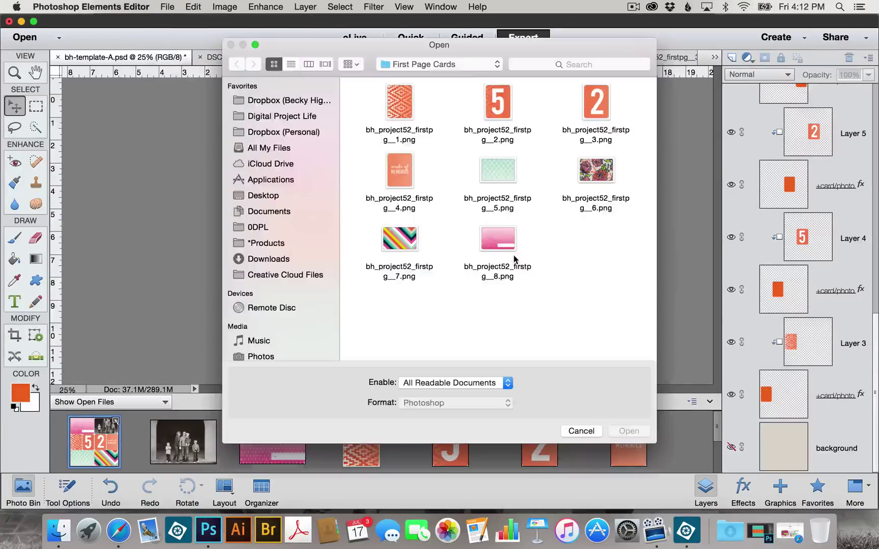
pyautogui.click(464, 66)
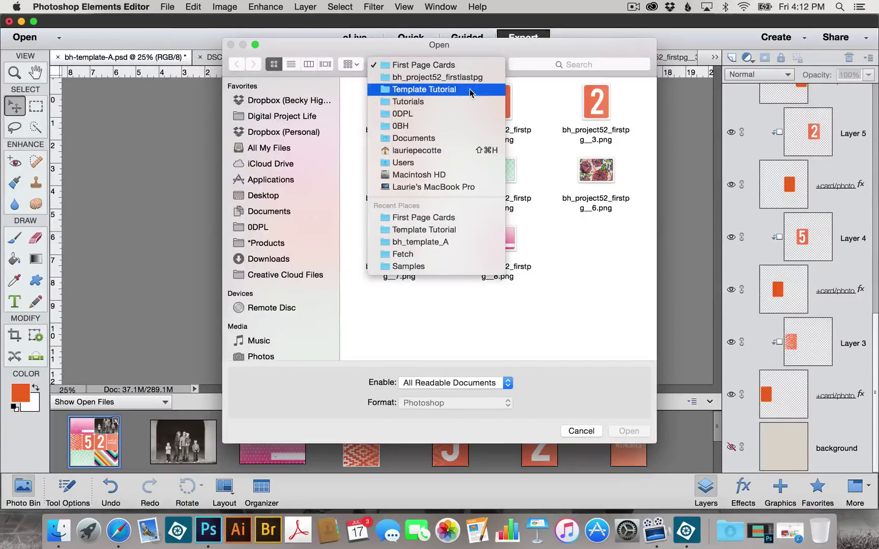
pyautogui.click(469, 89)
pyautogui.doubleClick(498, 173)
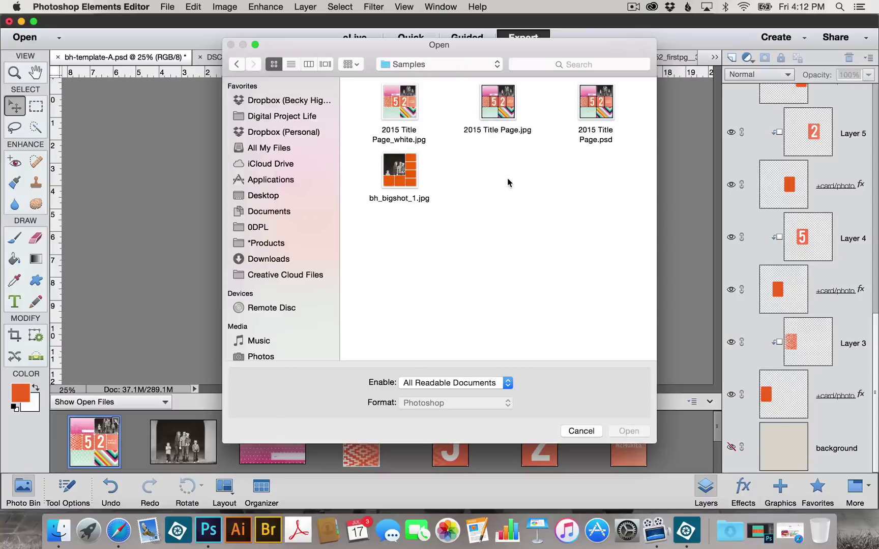
pyautogui.doubleClick(410, 99)
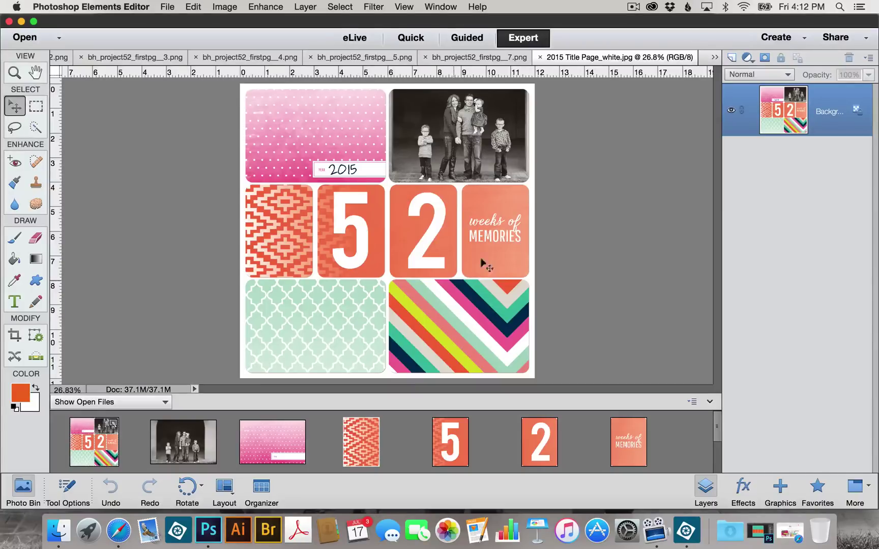
pyautogui.click(540, 57)
pyautogui.scroll(-10, 783, 351)
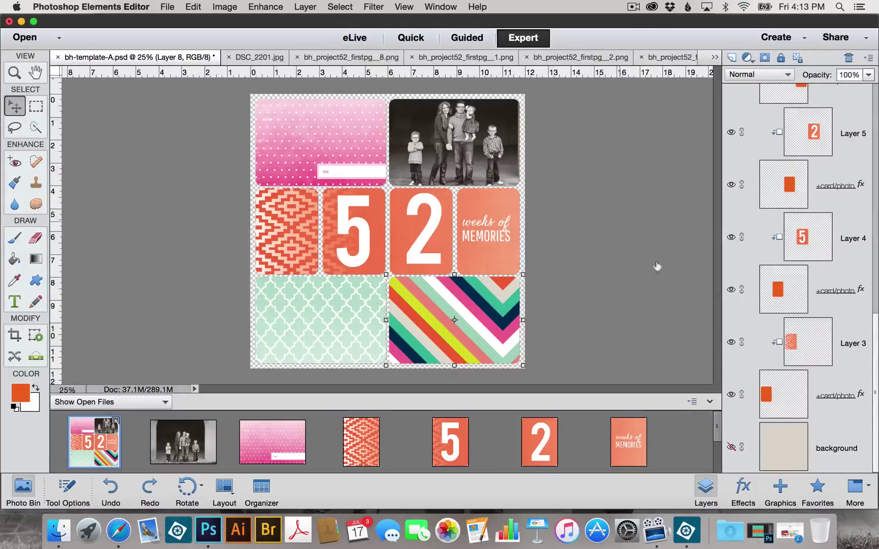
pyautogui.click(730, 447)
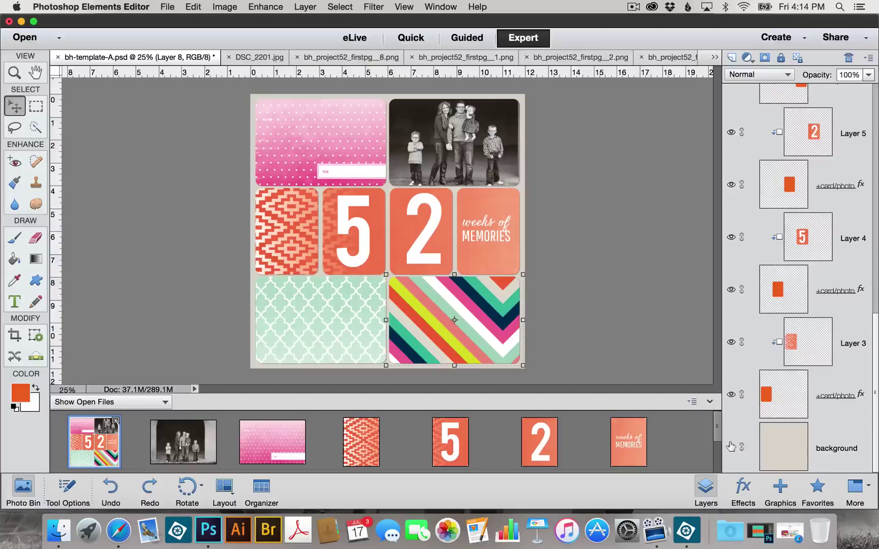
# Add the kraft paper bh_midnightpp1_09.jpg from the Papers folder directly above the background layer, then deselect the layer
pyautogui.click(800, 442)
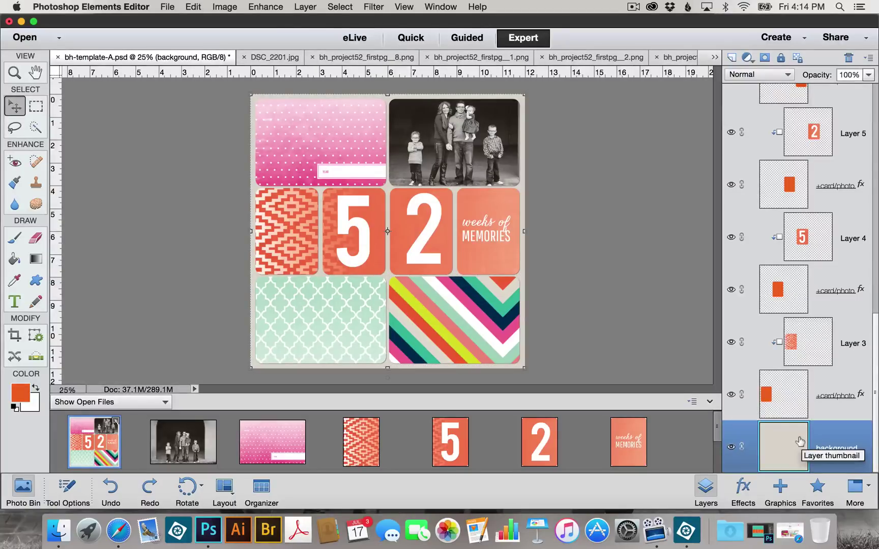
pyautogui.click(169, 7)
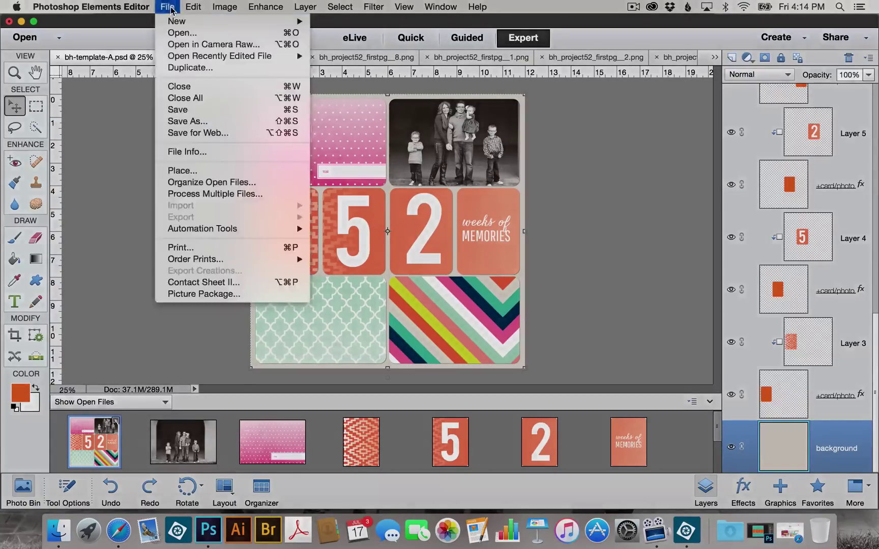
pyautogui.click(189, 33)
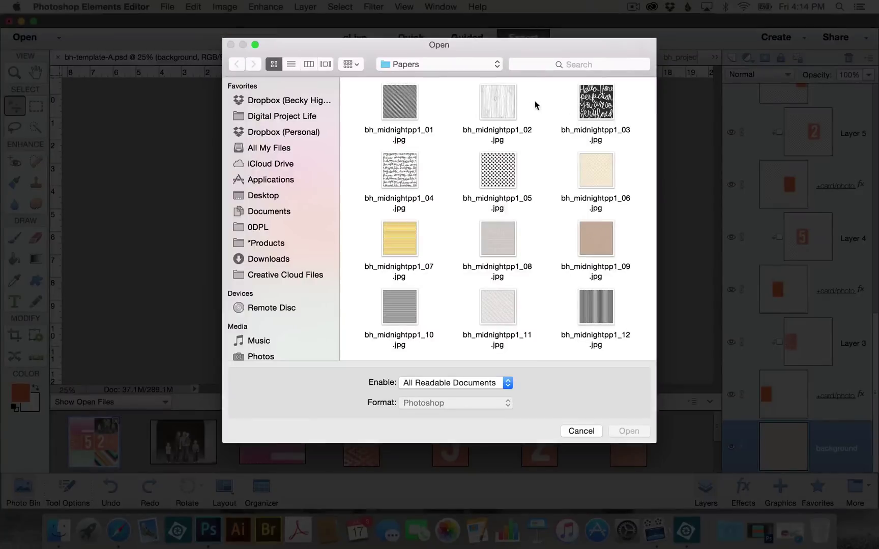
pyautogui.doubleClick(596, 238)
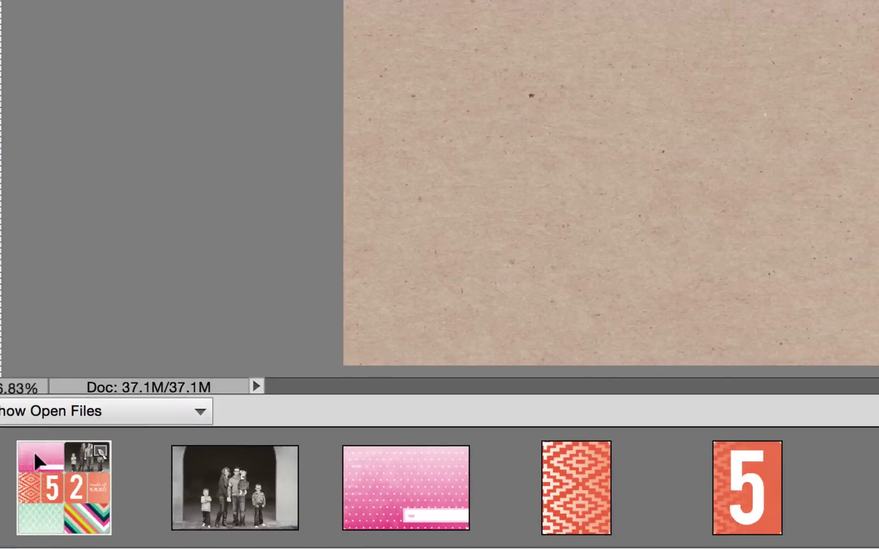
pyautogui.click(33, 450)
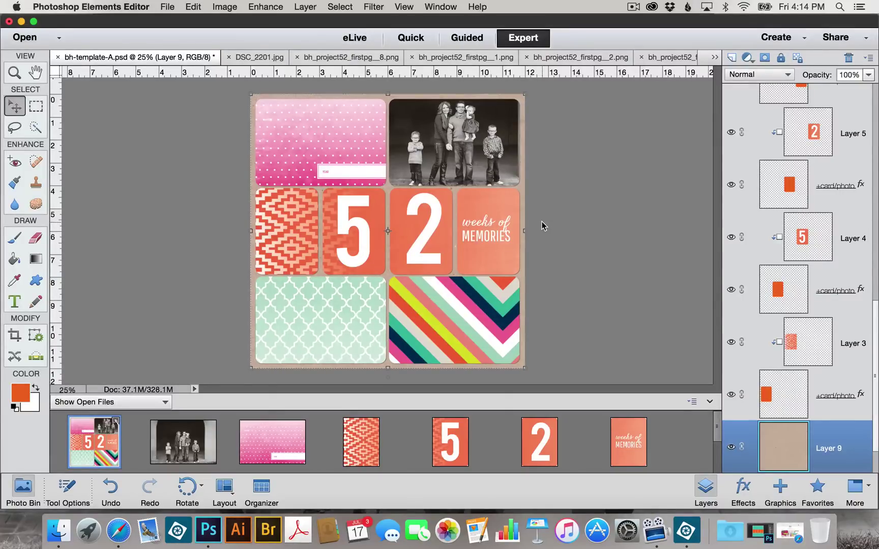
pyautogui.click(617, 270)
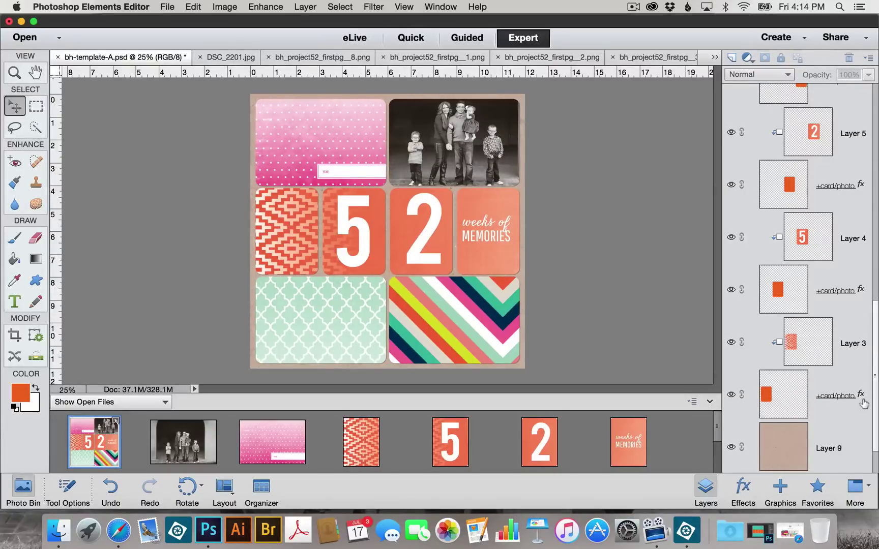
# Delete the kraft paper layer above the background layer
pyautogui.scroll(-1, 876, 467)
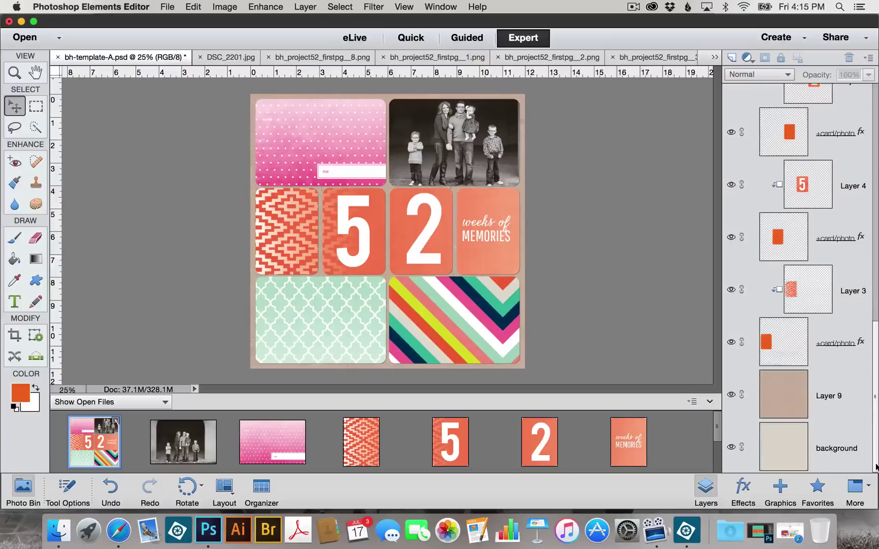
pyautogui.click(831, 394)
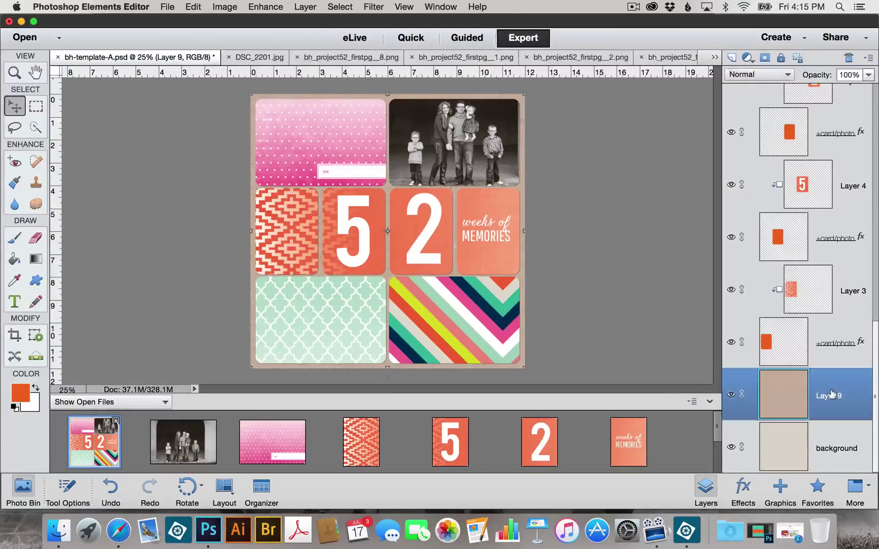
pyautogui.press('Delete')
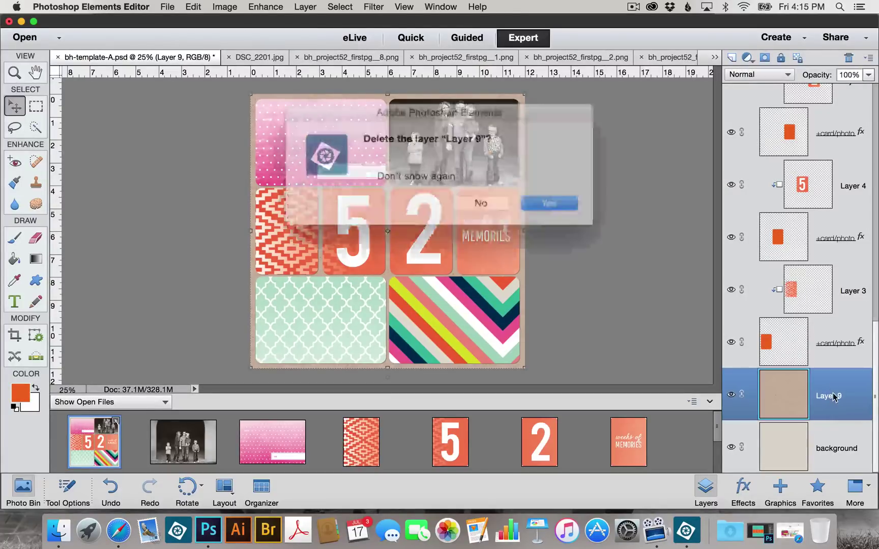
pyautogui.click(530, 197)
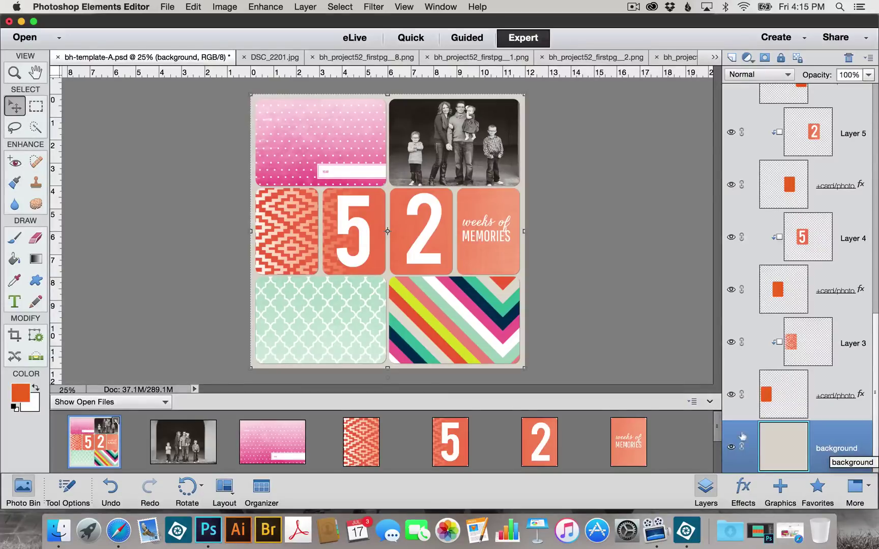
# Fill the background layer with navy #002c56, sampled from the striped card, using the Paint Bucket
pyautogui.click(15, 260)
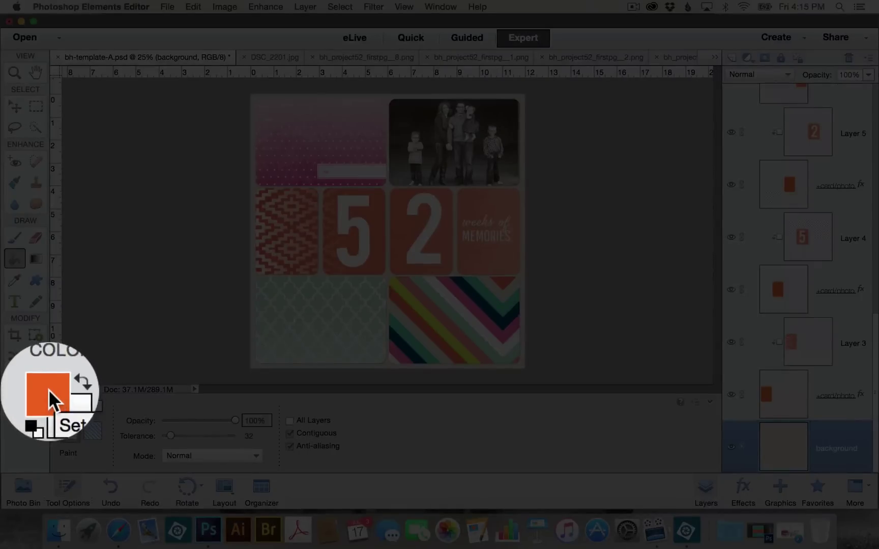
pyautogui.click(21, 394)
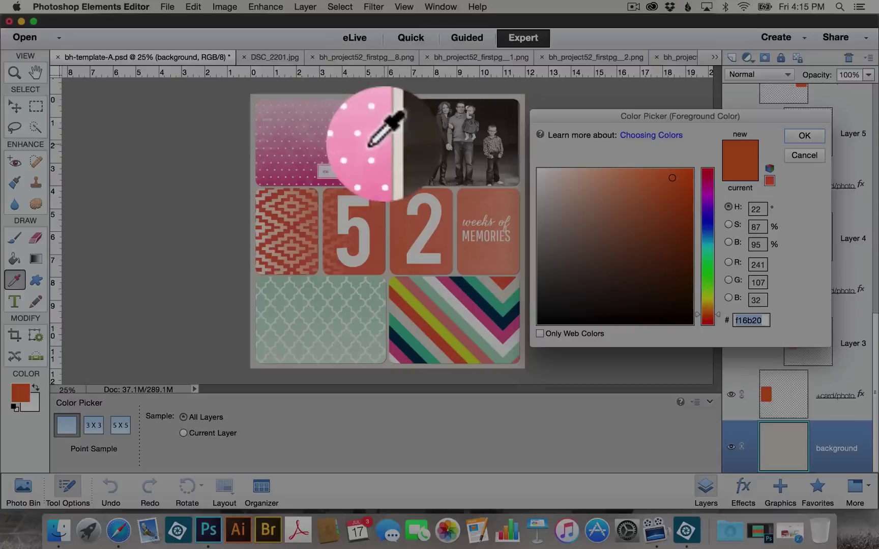
pyautogui.click(300, 144)
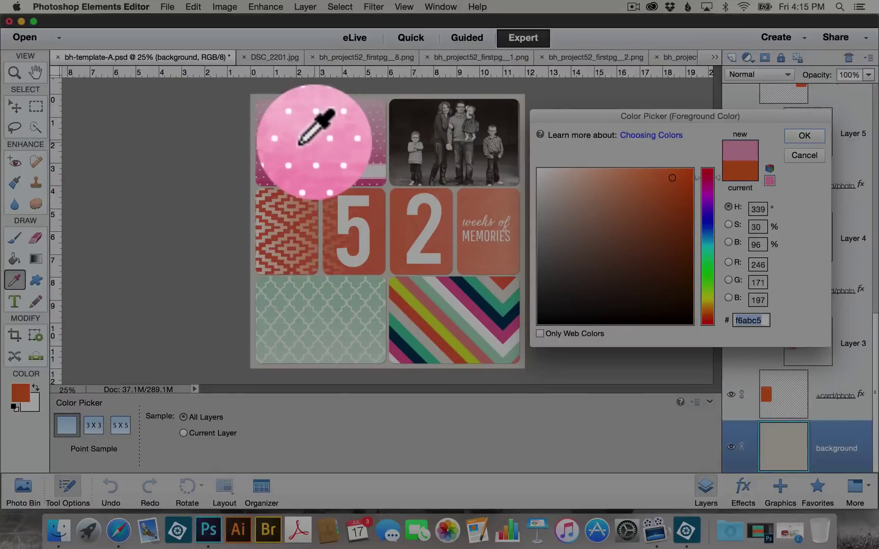
pyautogui.click(296, 169)
pyautogui.click(300, 158)
pyautogui.click(292, 222)
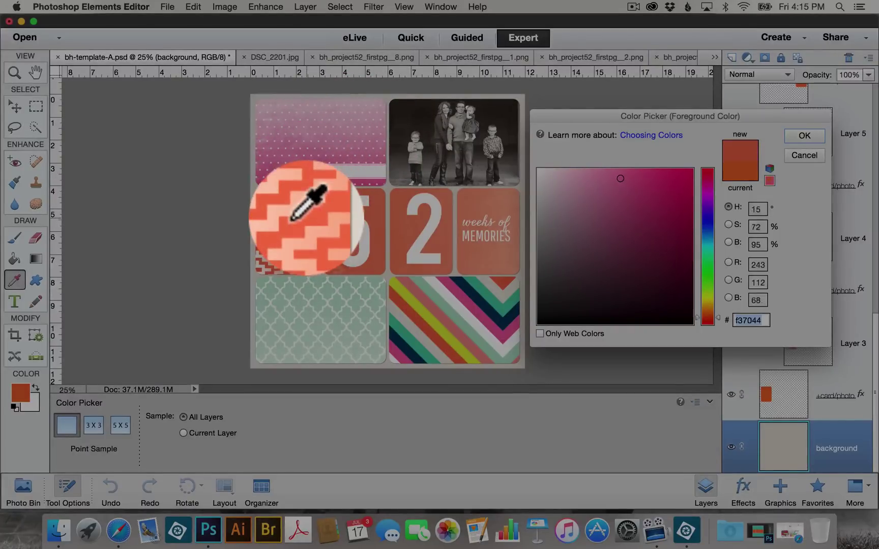
pyautogui.click(481, 301)
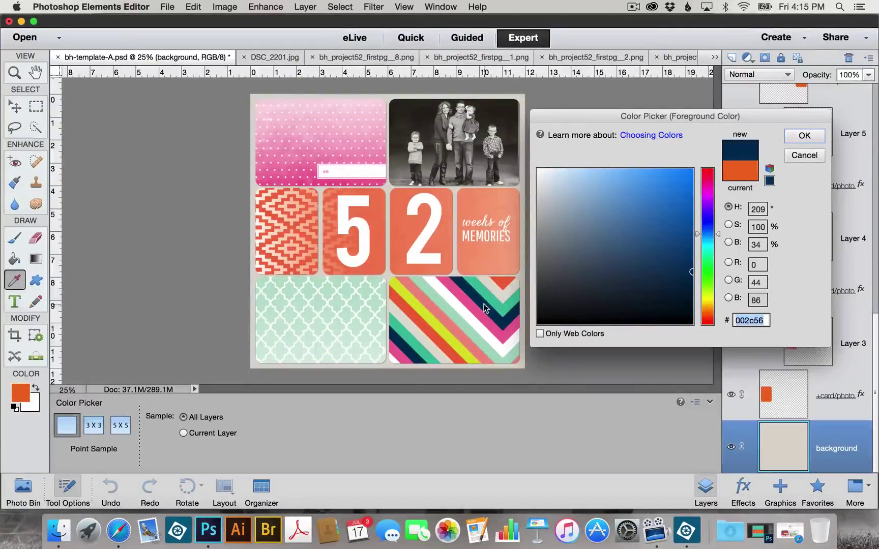
pyautogui.click(802, 136)
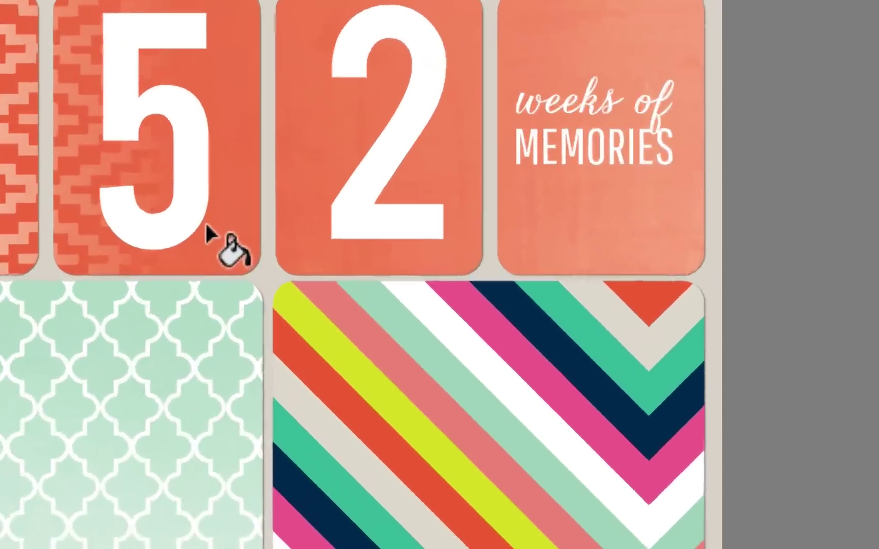
pyautogui.click(377, 266)
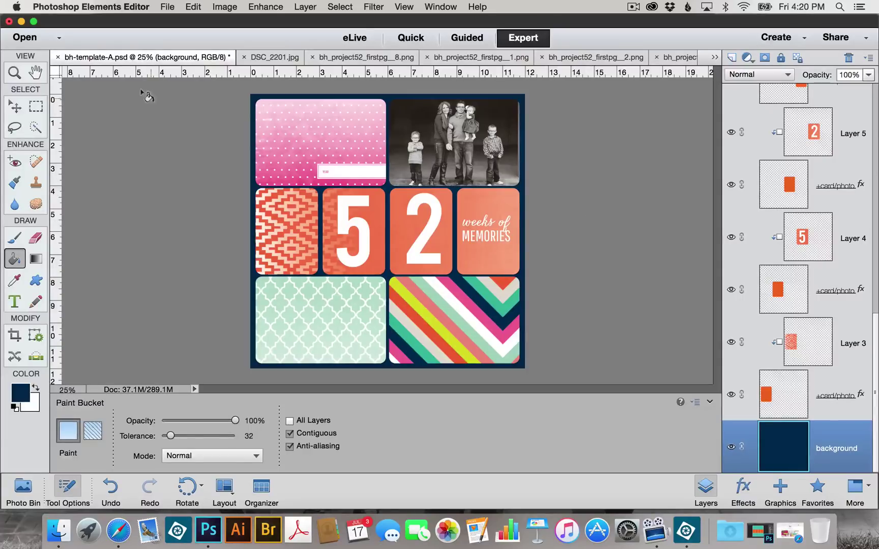
# Save the page as a layered Photoshop file named "2015 title page.psd" in the bh_template_A folder
pyautogui.click(168, 7)
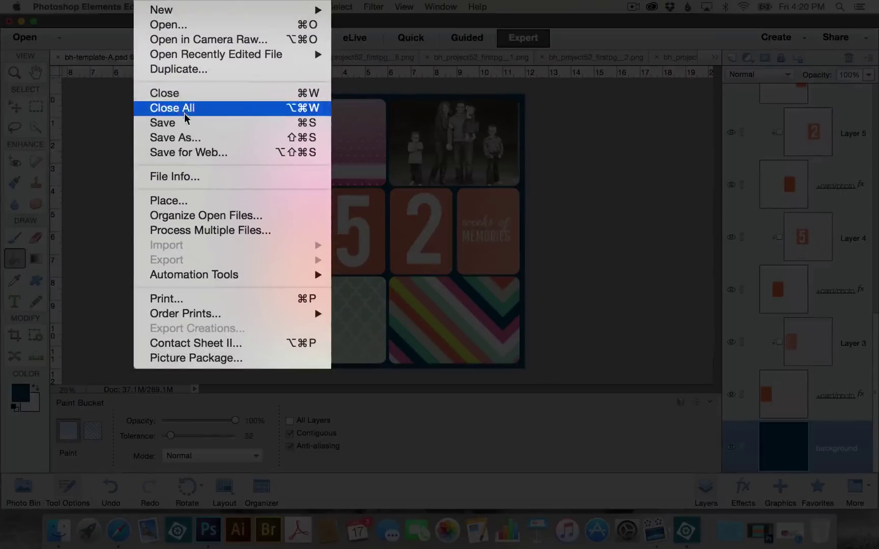
pyautogui.click(503, 135)
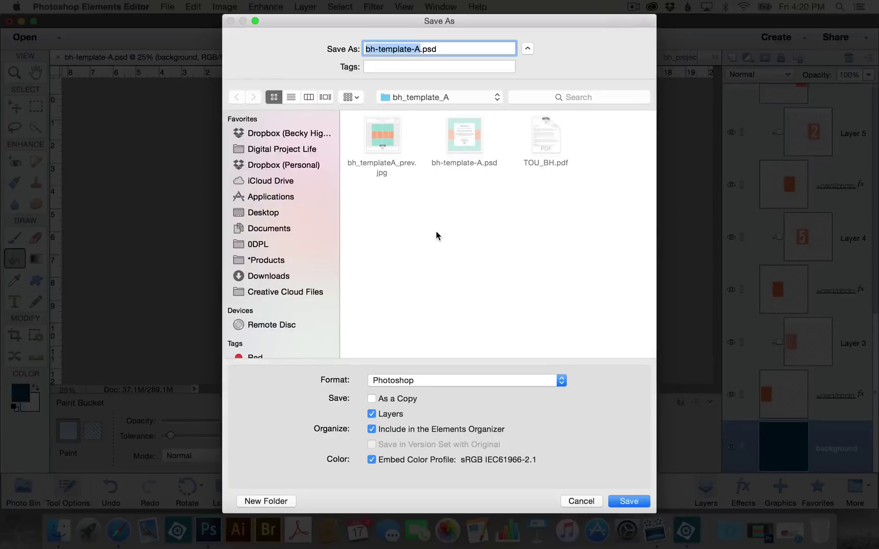
pyautogui.write('2015 title page')
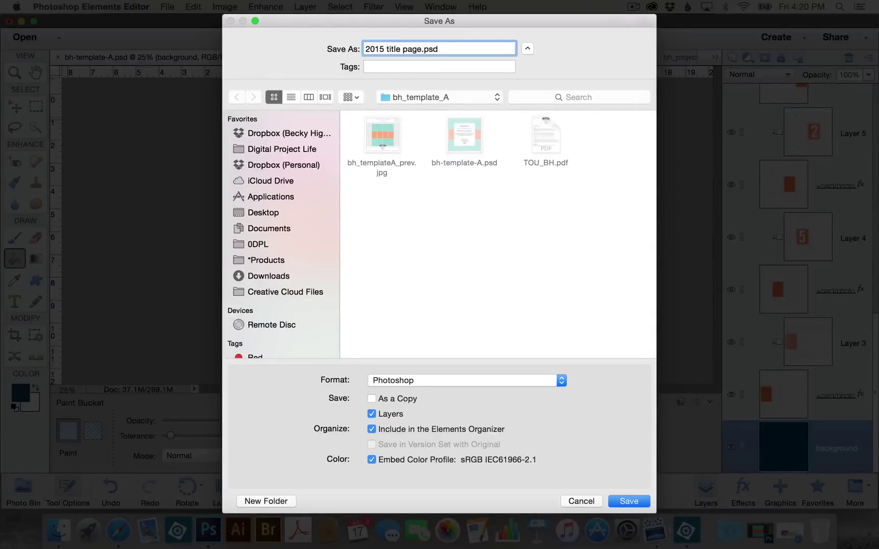
pyautogui.click(428, 97)
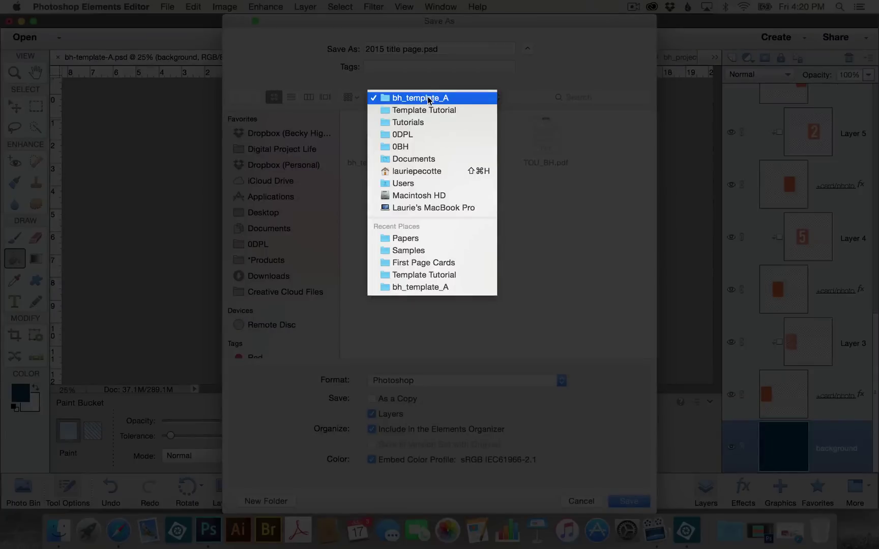
pyautogui.click(427, 97)
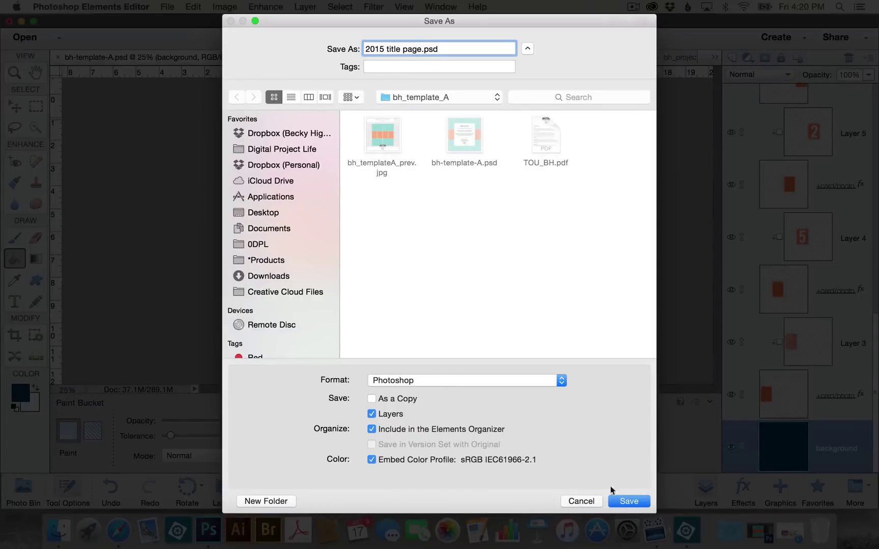
pyautogui.click(624, 501)
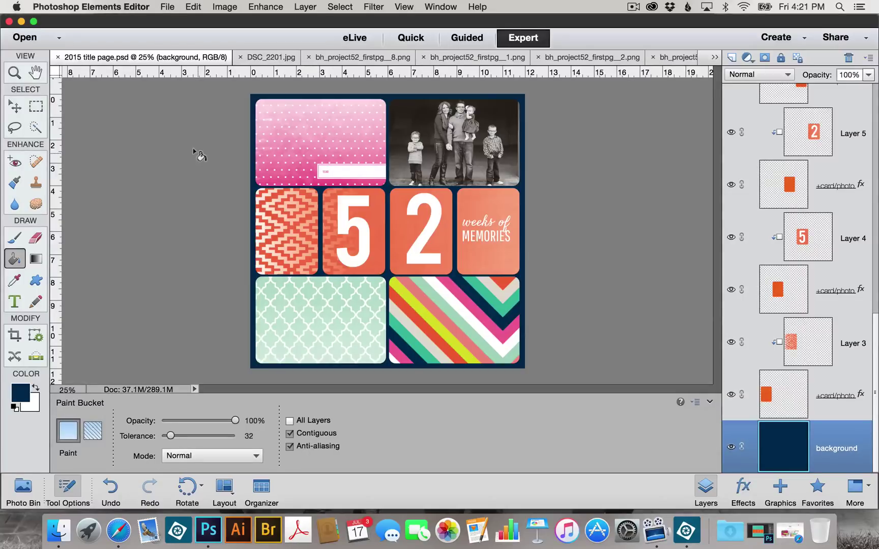
# Save a JPEG copy named "2015 title page.jpg" in the bh_template_A folder at maximum quality 12
pyautogui.click(168, 7)
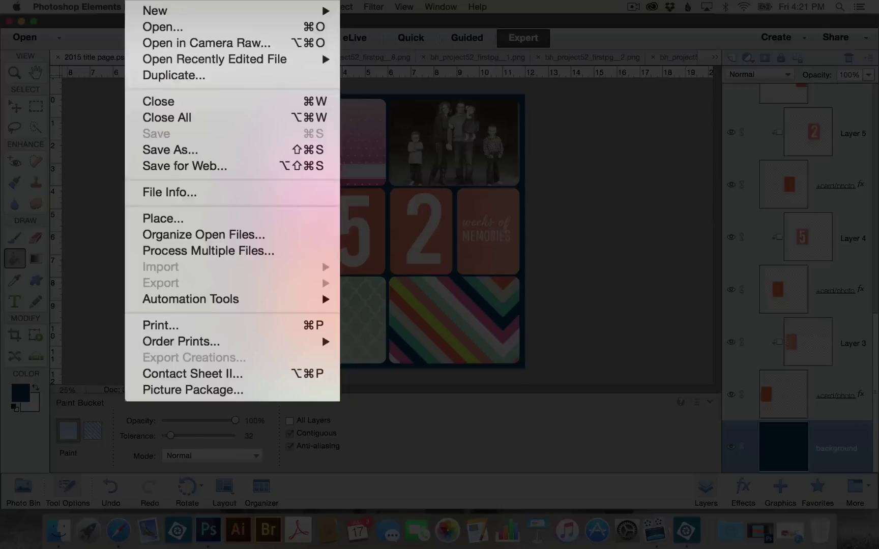
pyautogui.click(202, 149)
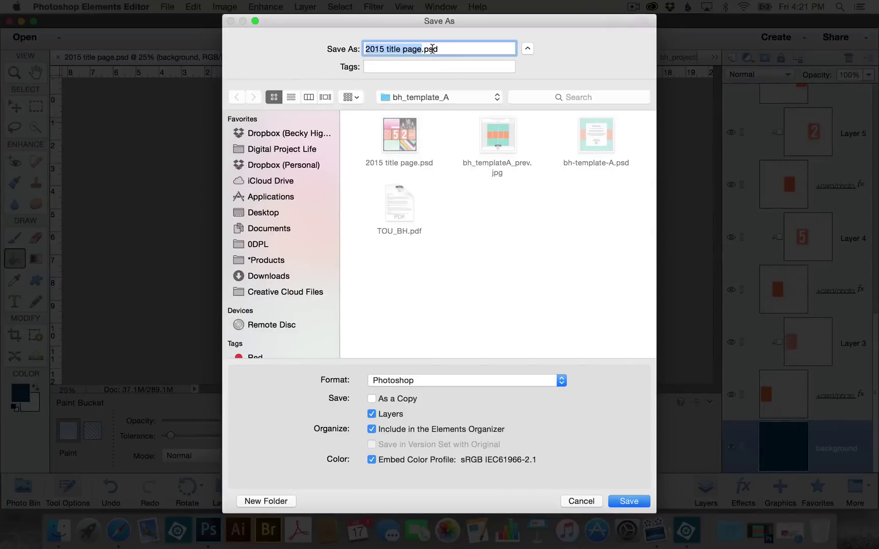
pyautogui.click(474, 380)
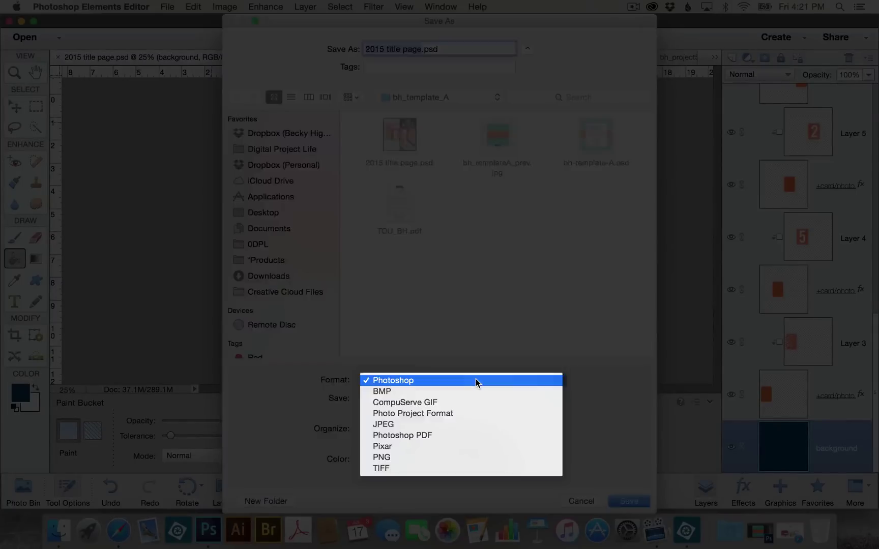
pyautogui.click(472, 425)
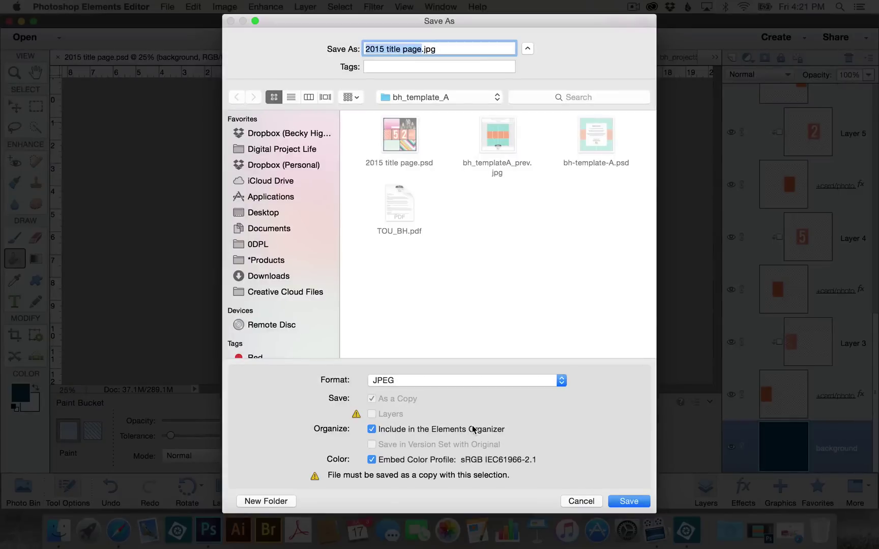
pyautogui.click(642, 502)
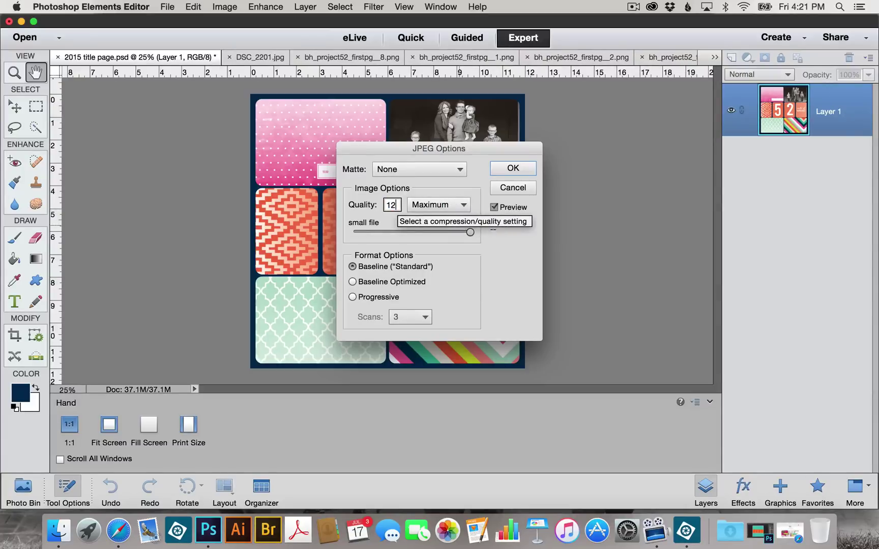
pyautogui.click(516, 171)
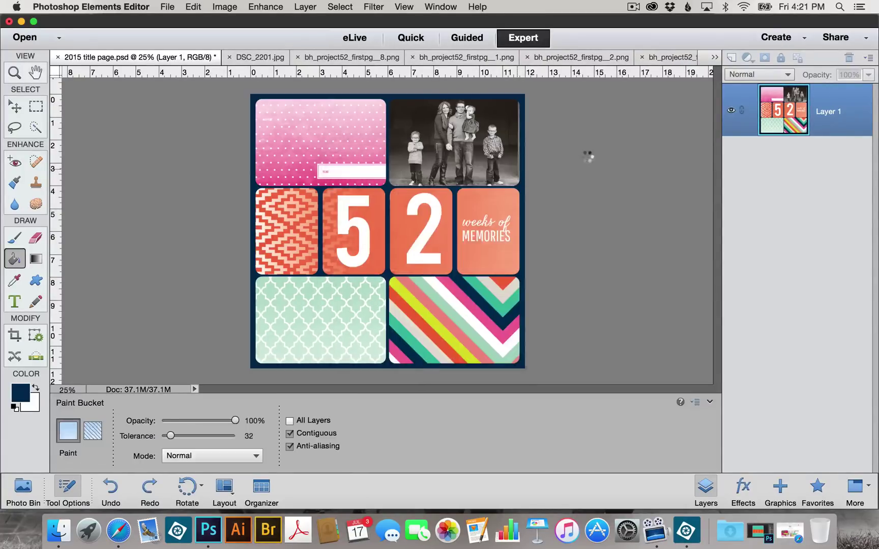